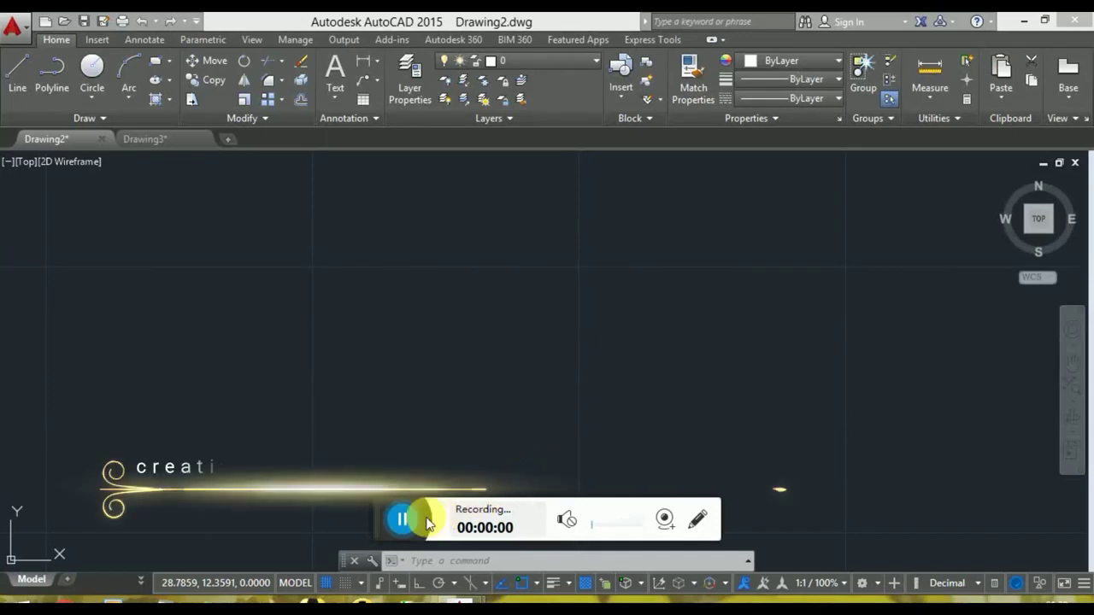
Step: Draw two offset rectangles as the front and back faces of the box
left_click_drag(378, 513, 569, 596)
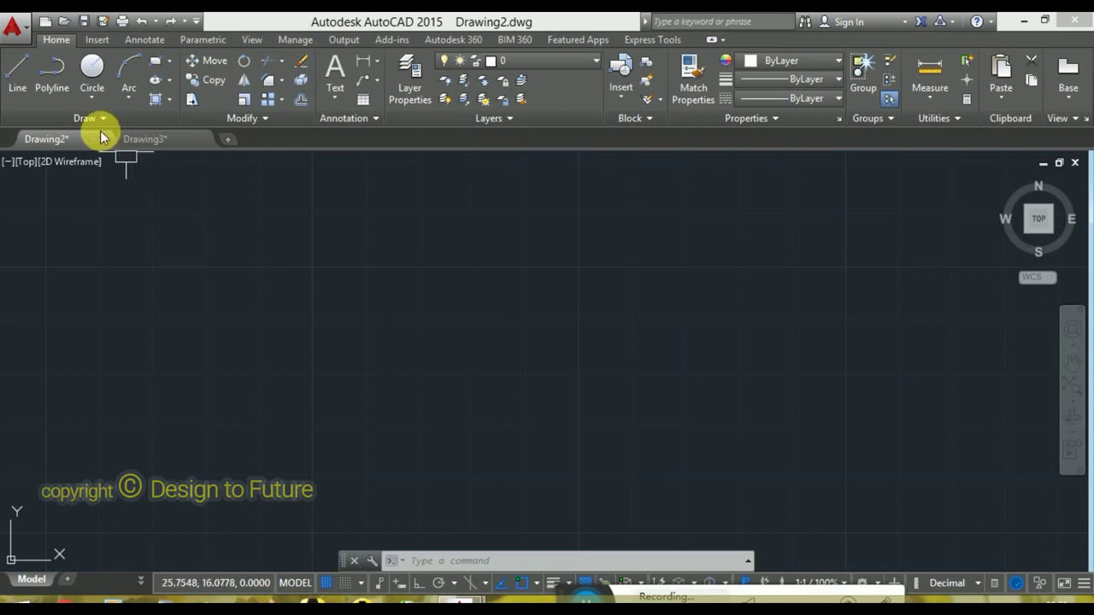
left_click(155, 62)
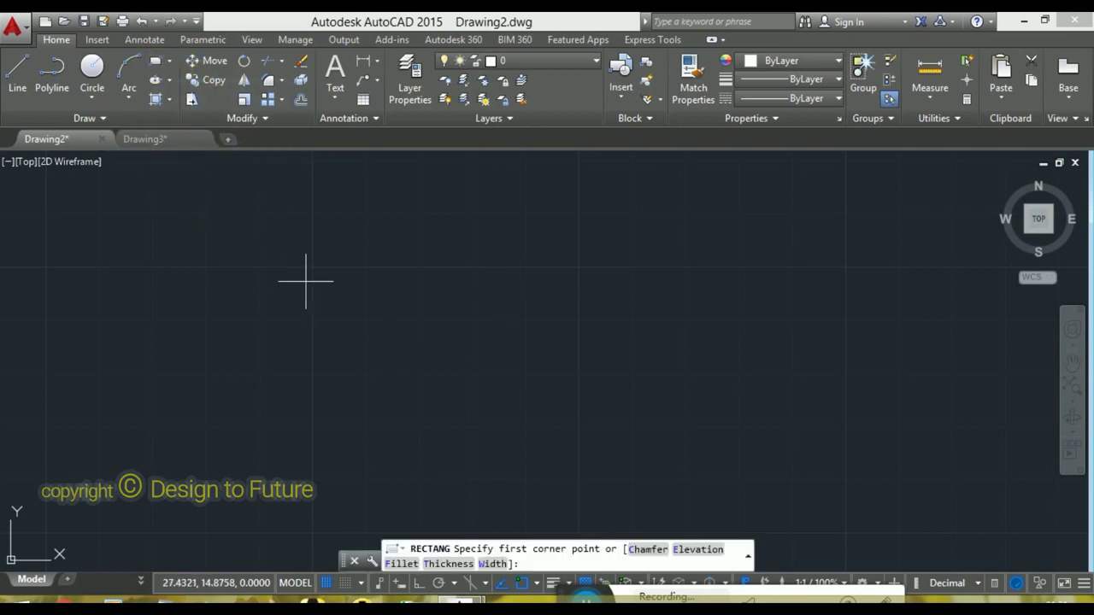
left_click(245, 279)
left_click(472, 406)
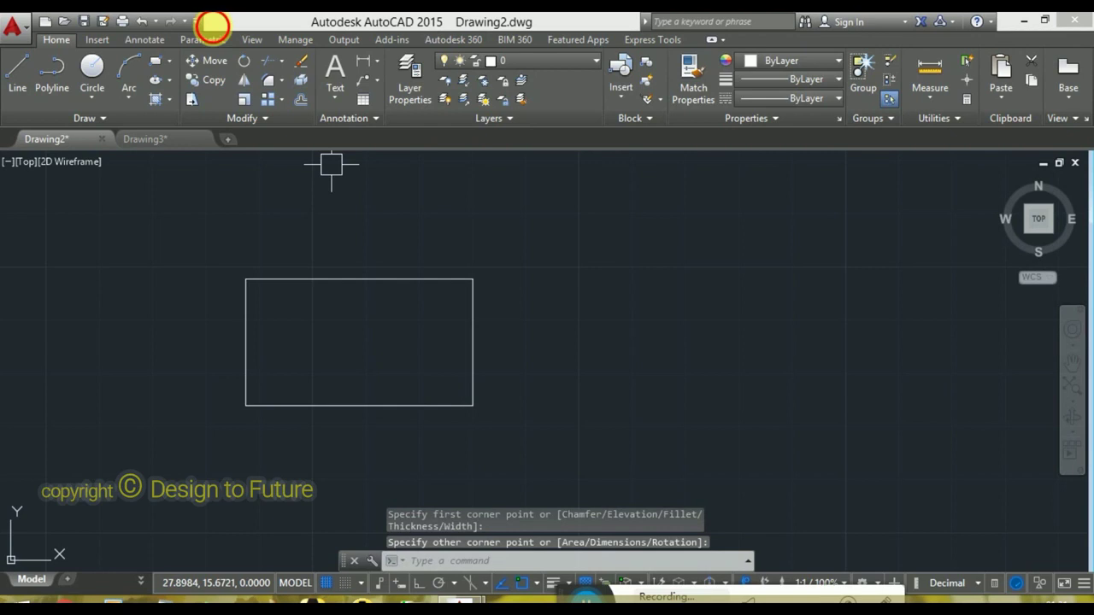
left_click(154, 62)
left_click(386, 218)
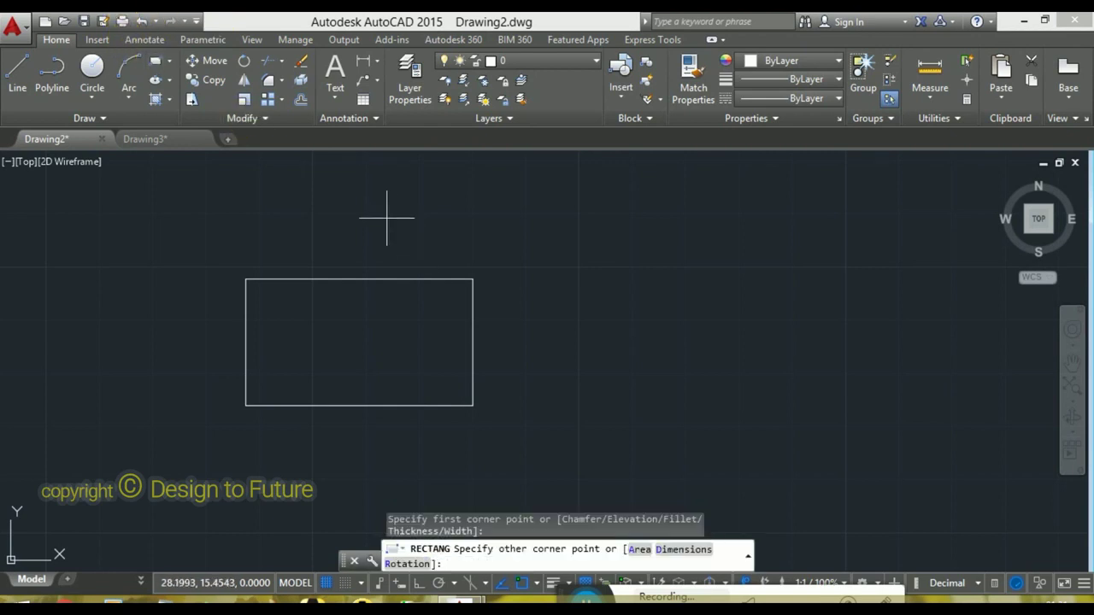
left_click(551, 339)
Step: Join the top-left and top-right corners of the two rectangles with lines
left_click(17, 66)
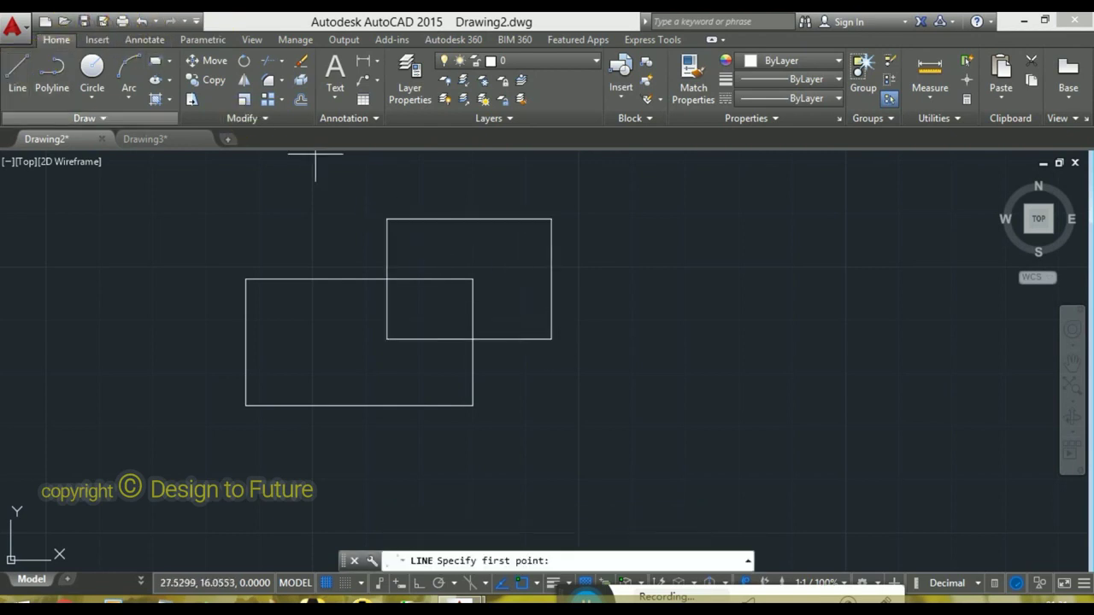
left_click(245, 280)
left_click(386, 218)
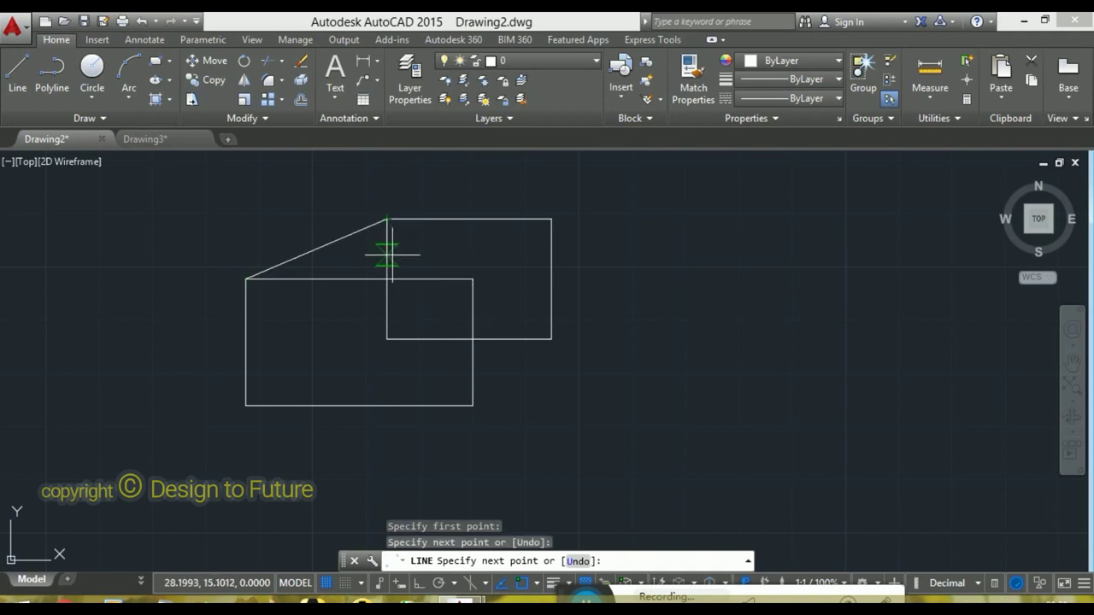
right_click(418, 257)
left_click(454, 274)
left_click(17, 69)
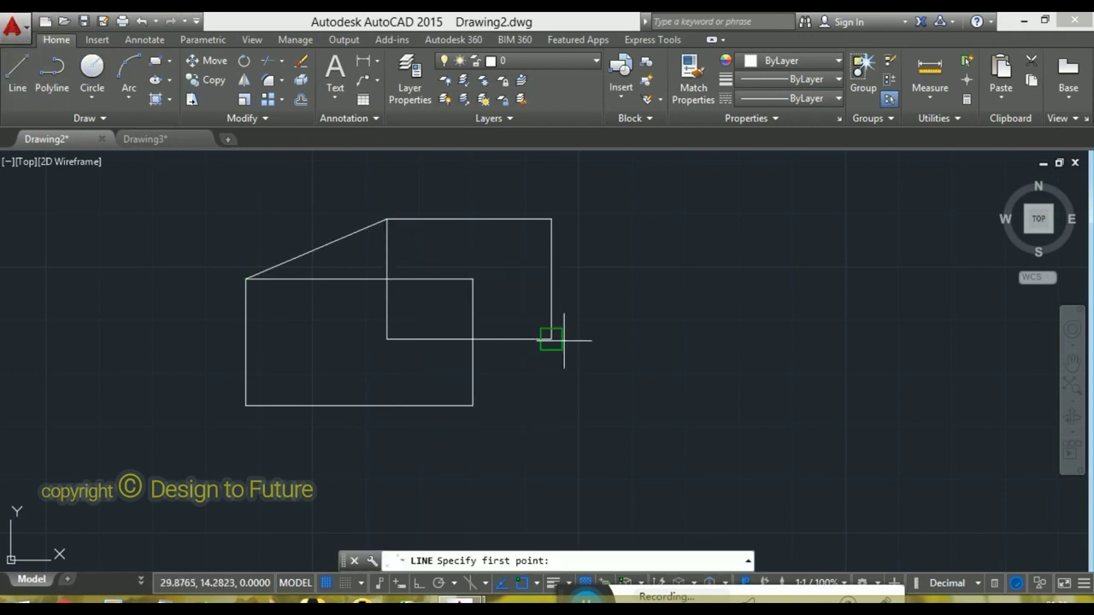
left_click(472, 280)
left_click(551, 218)
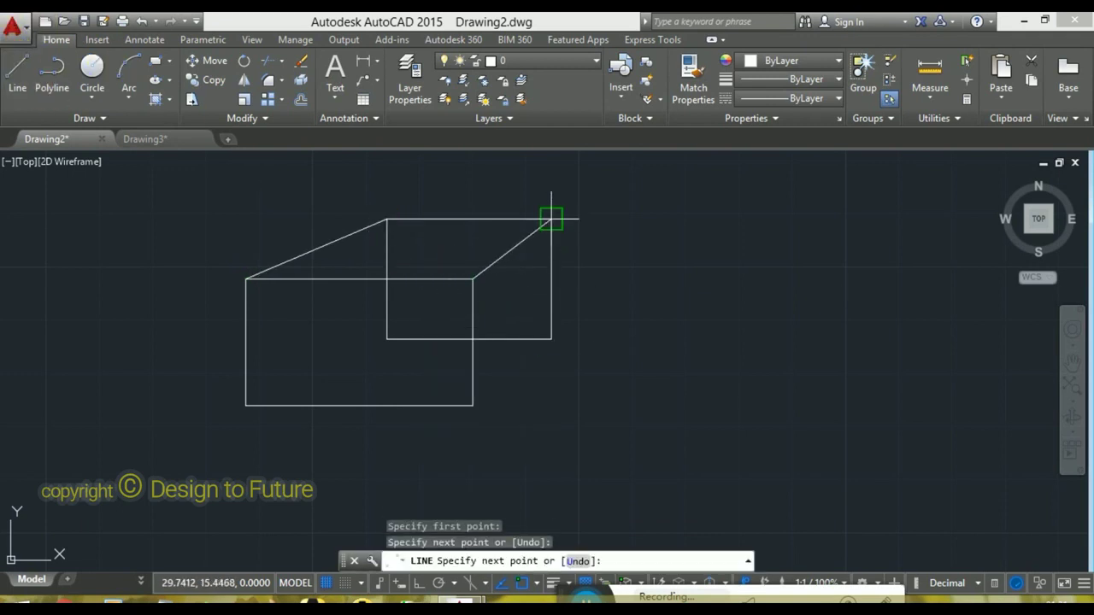
right_click(556, 215)
left_click(581, 237)
Step: Join the bottom-right and bottom-left corners of the two rectangles with lines
left_click(17, 68)
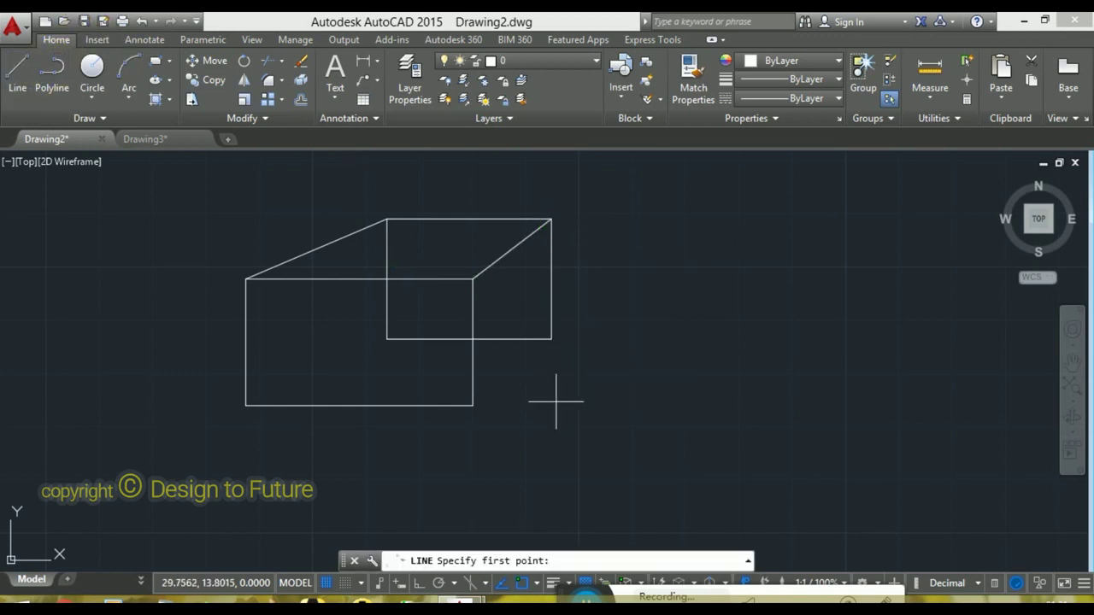
left_click(472, 406)
left_click(552, 339)
right_click(557, 333)
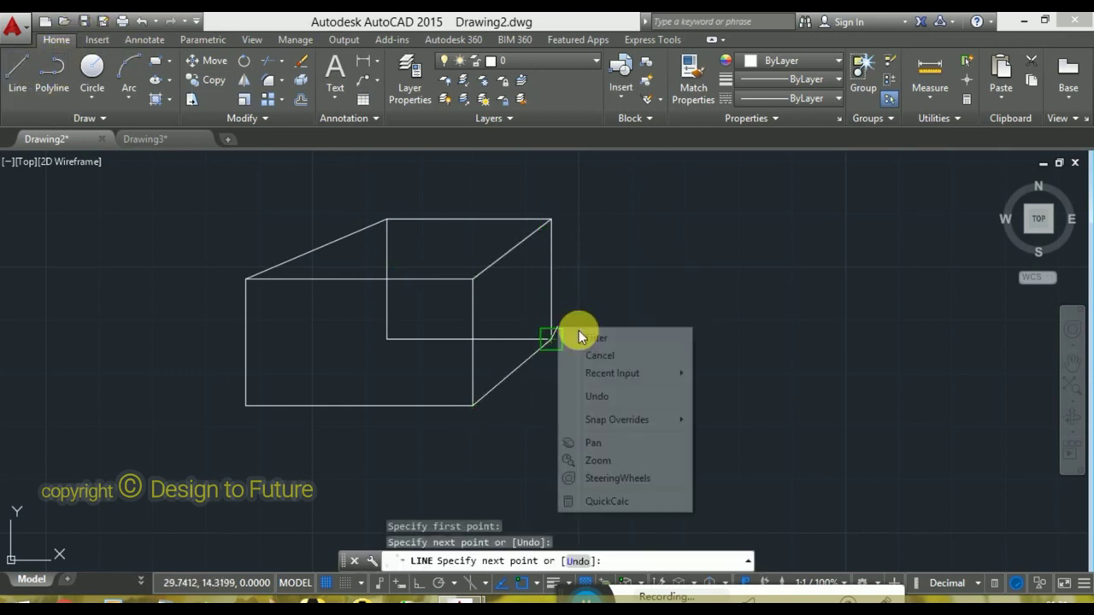
left_click(582, 353)
left_click(17, 69)
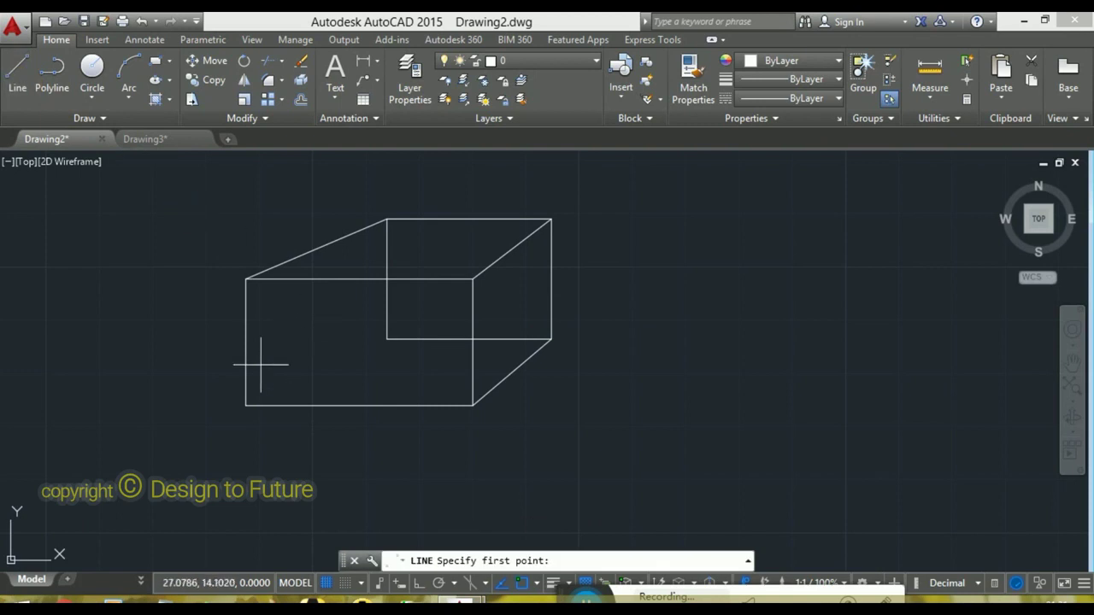
left_click(245, 406)
left_click(387, 339)
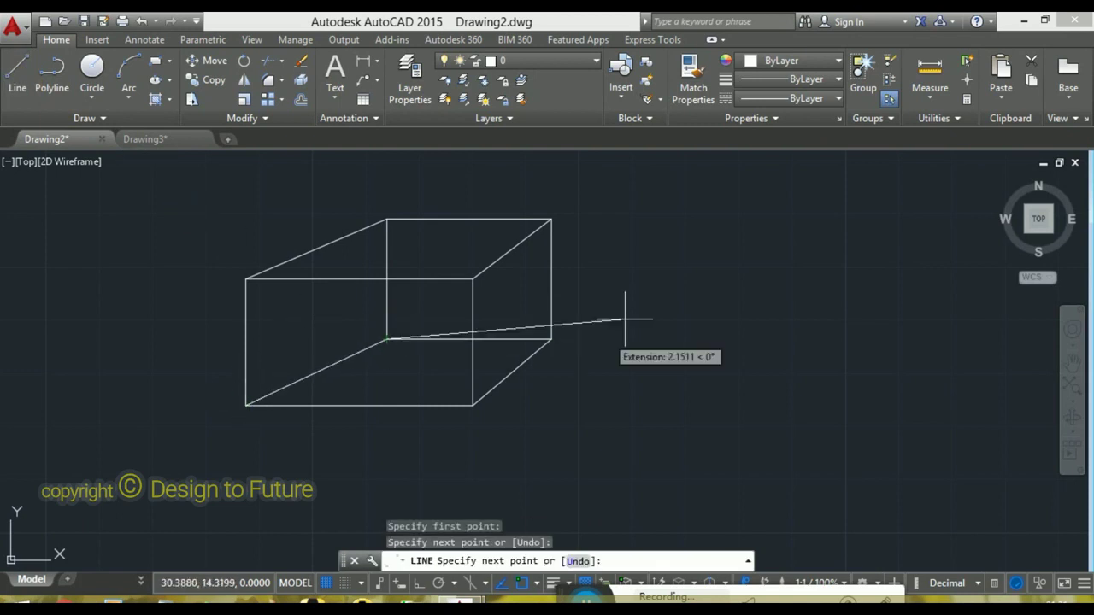
right_click(630, 312)
left_click(708, 319)
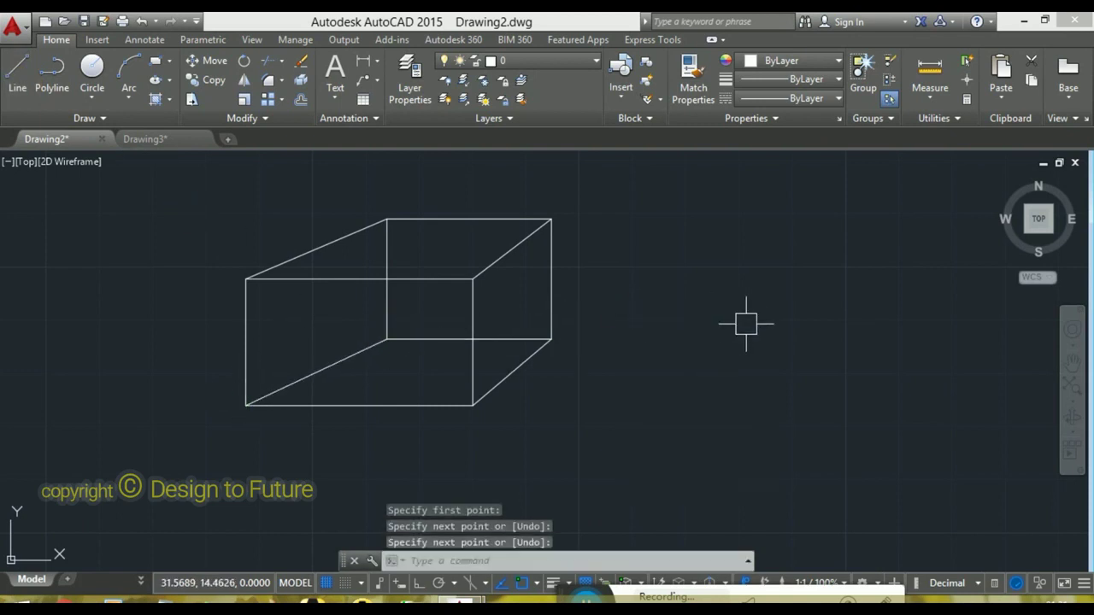
Step: Open the Attribute Definition dialog with the ATTDEF command
type("a")
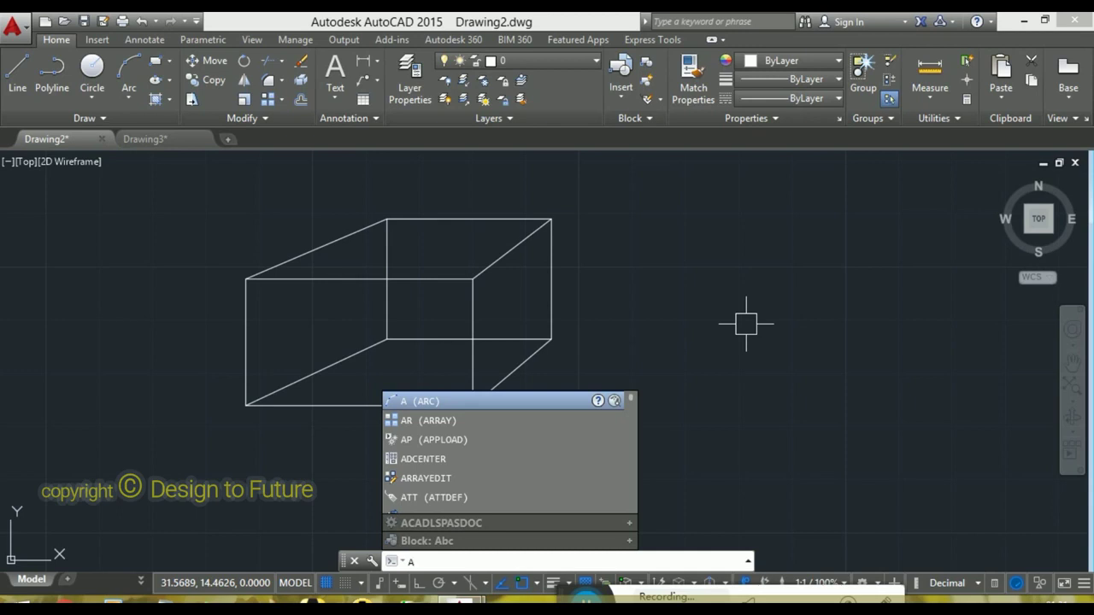
type("tt")
key("Return")
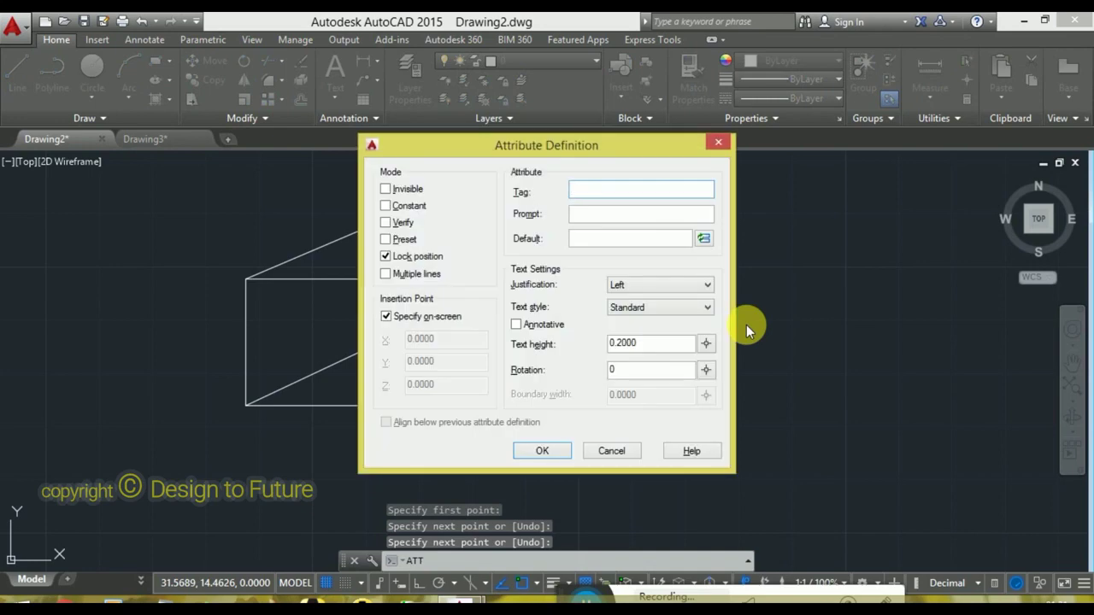
left_click(594, 190)
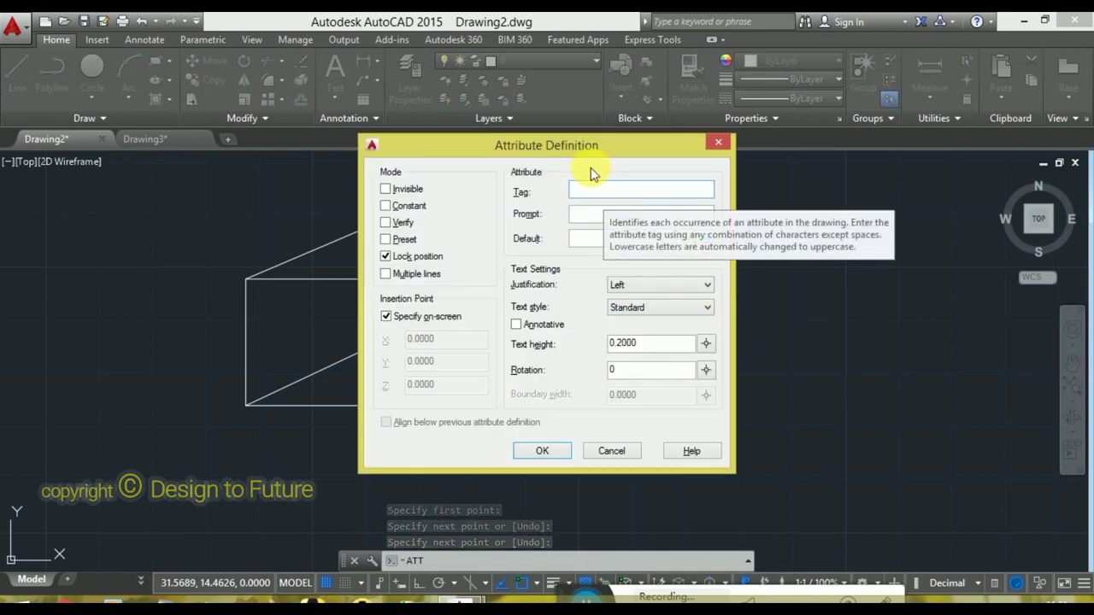
left_click_drag(610, 149, 598, 169)
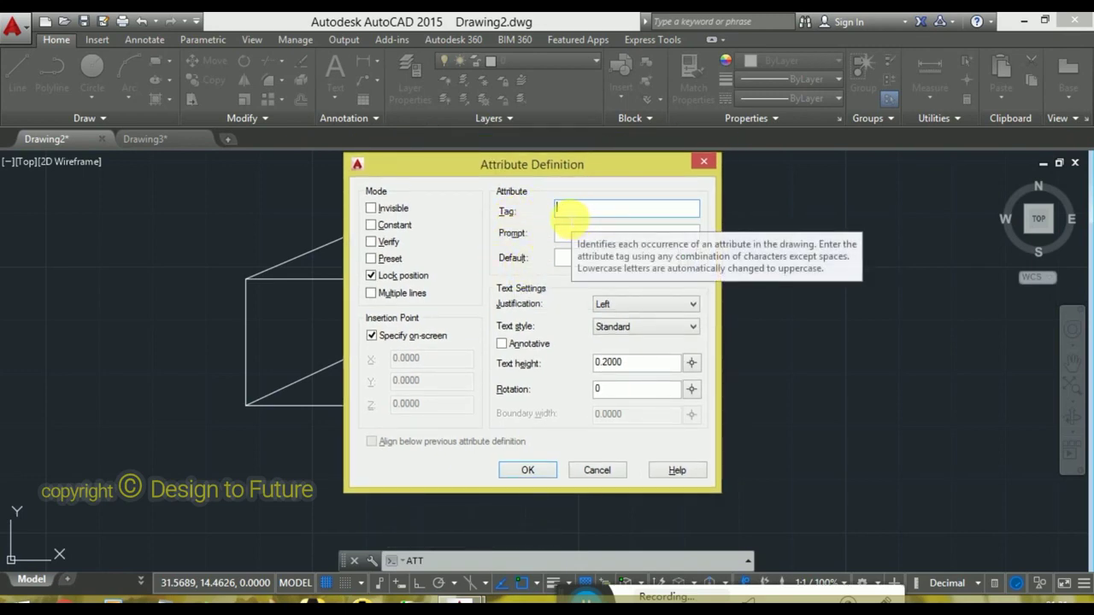
left_click(594, 242)
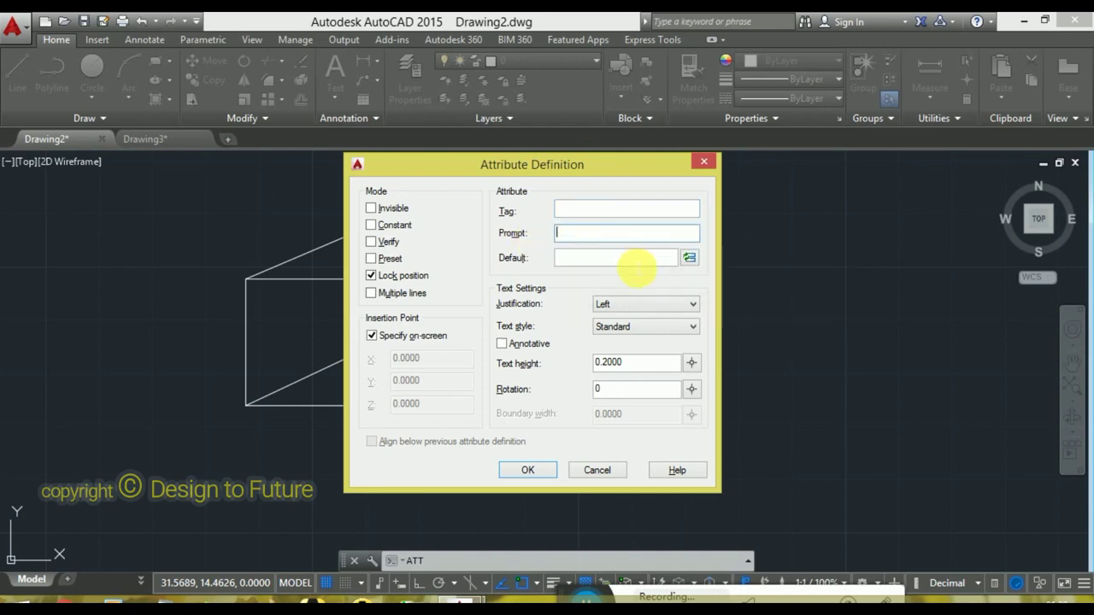
left_click(596, 263)
mouse_move(616, 258)
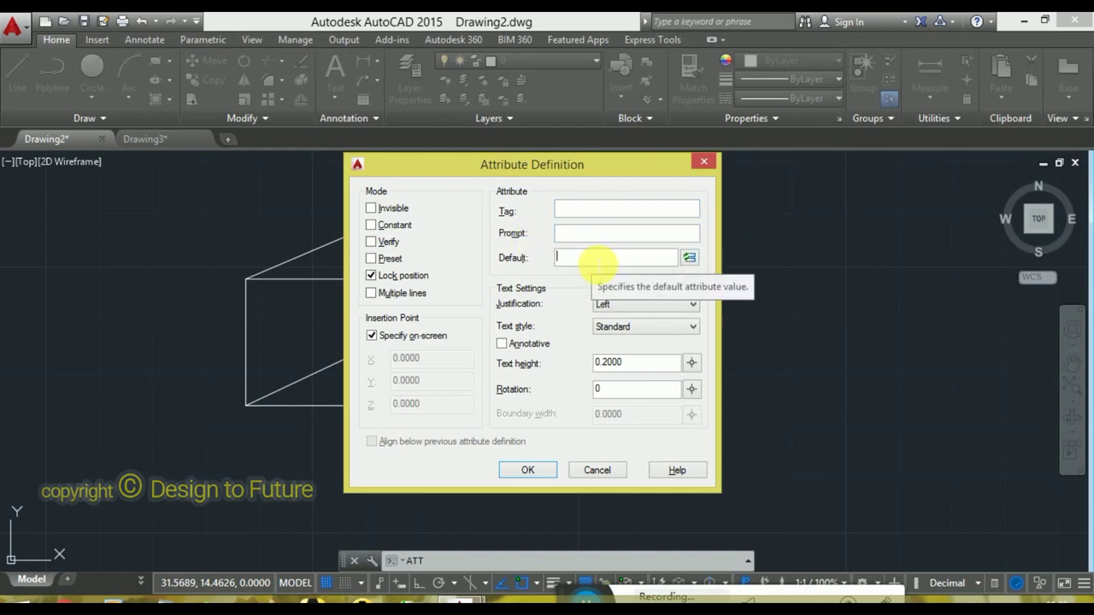
left_click(615, 211)
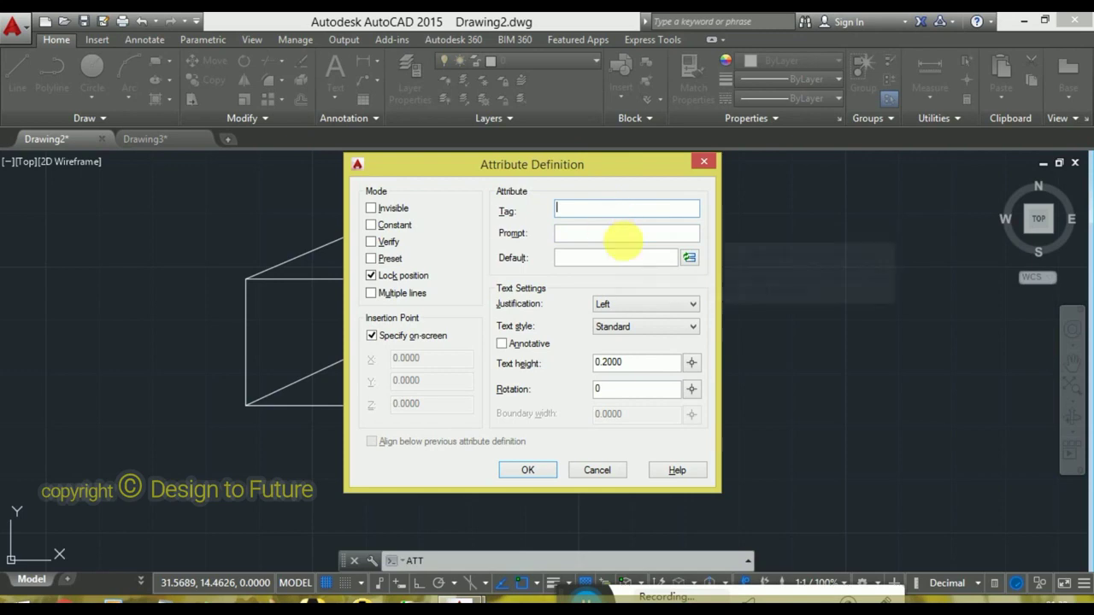
Step: Set tag Box, prompt 'material', default 'Wood' and text height 1
type("B")
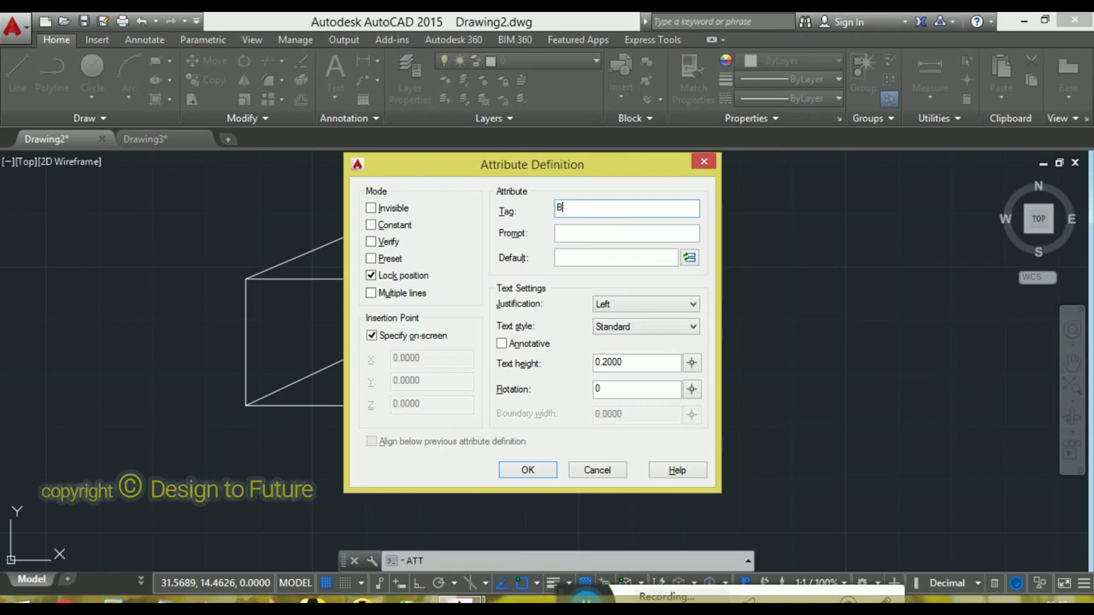
type("ox")
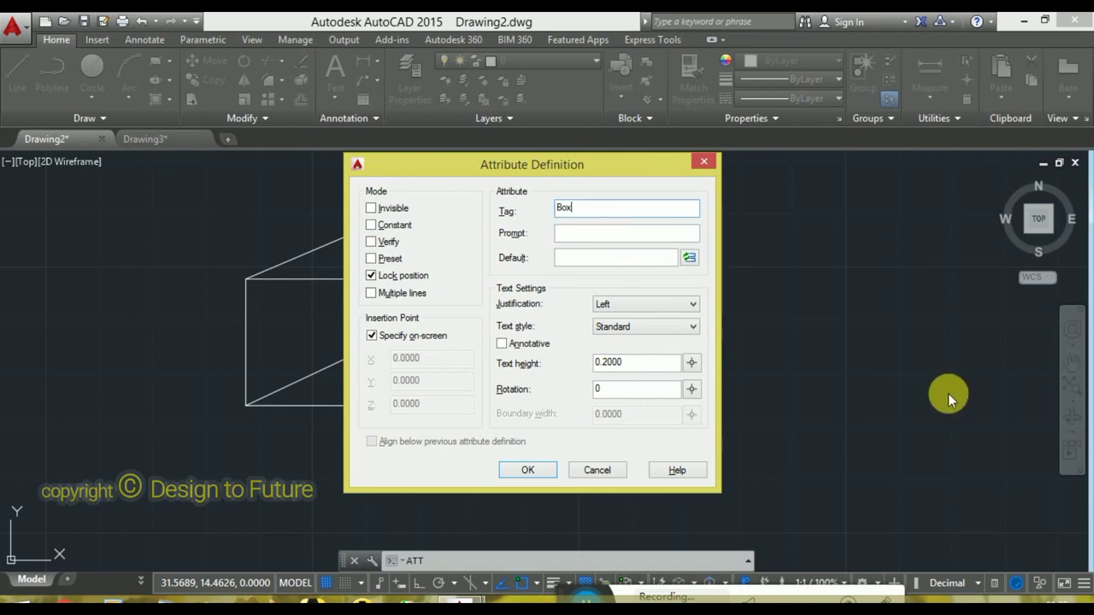
left_click(631, 236)
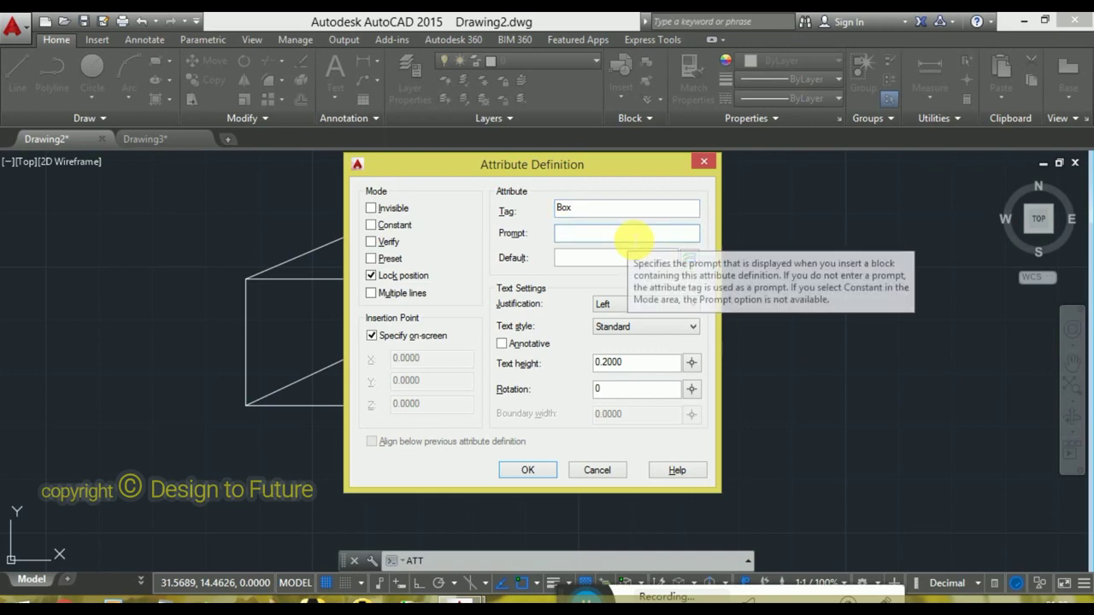
type("m")
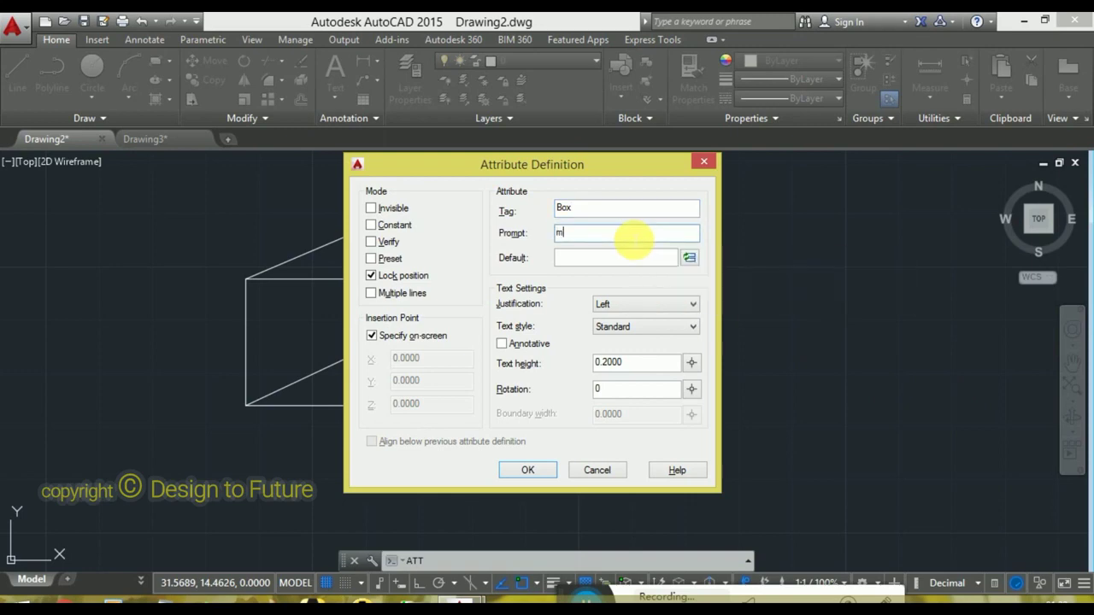
type("ateri")
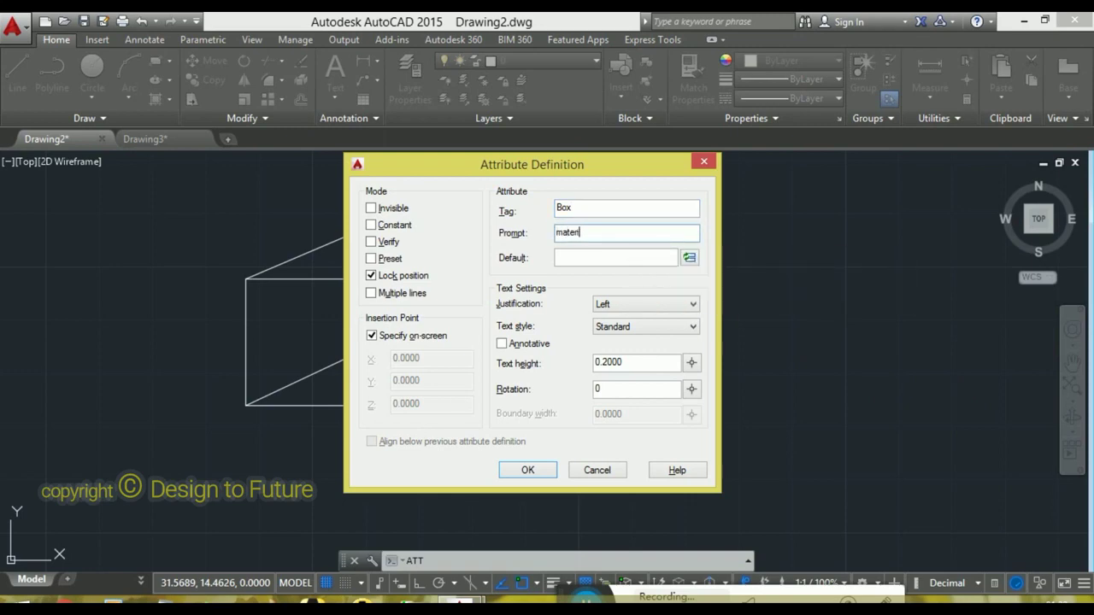
type("al")
left_click(588, 260)
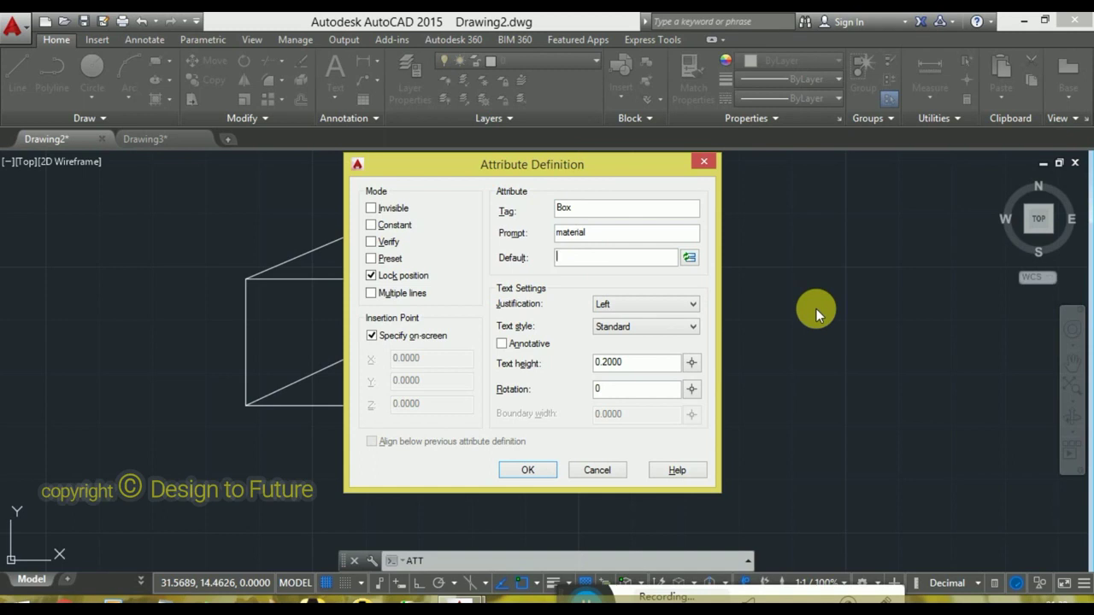
type("Wood")
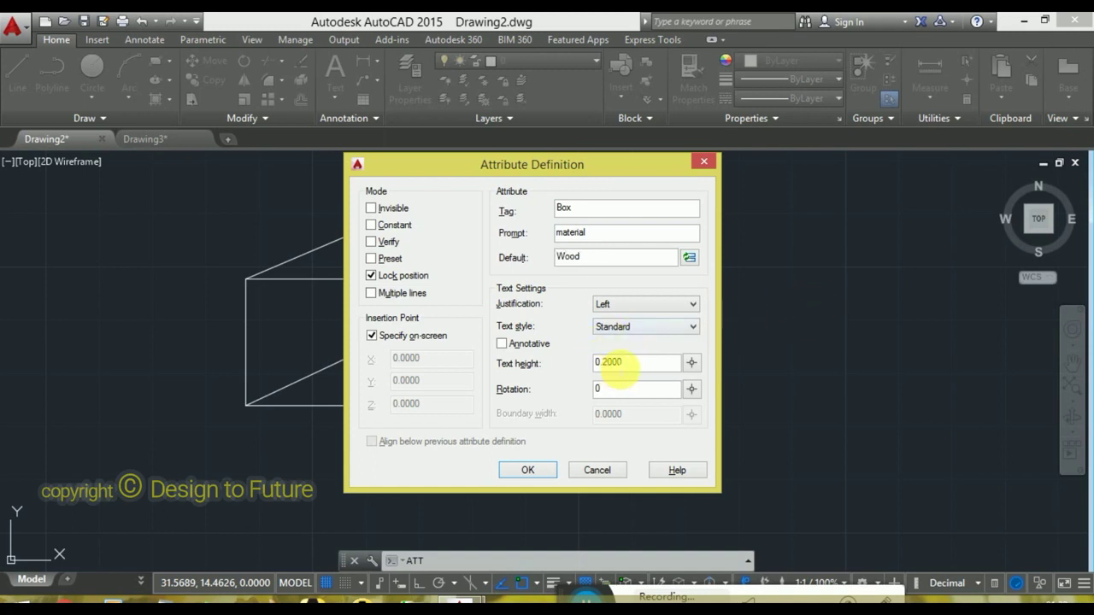
left_click_drag(622, 364, 590, 386)
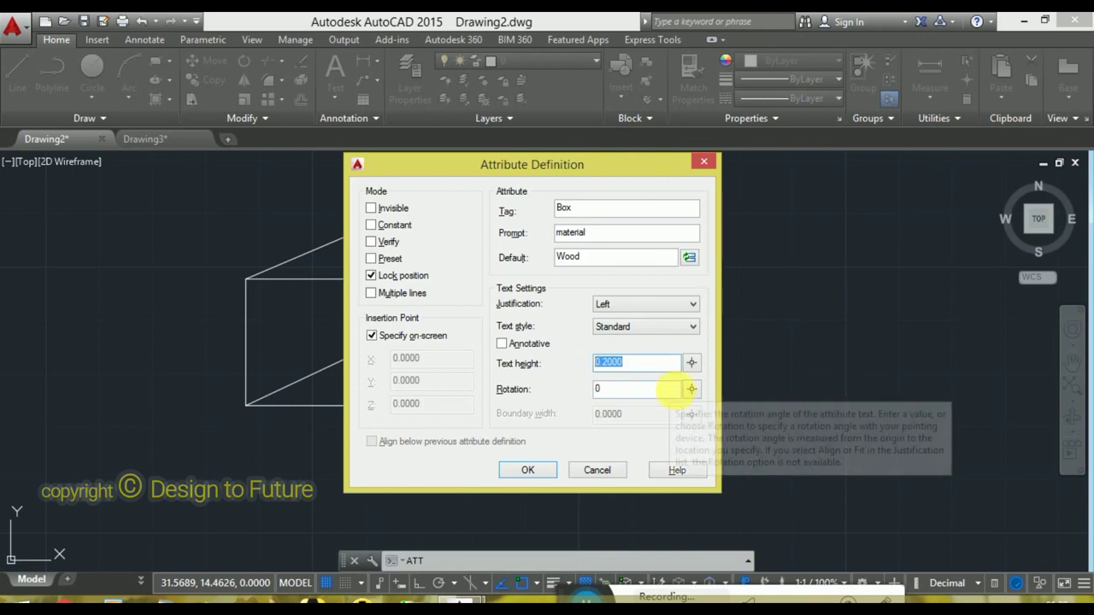
type("1")
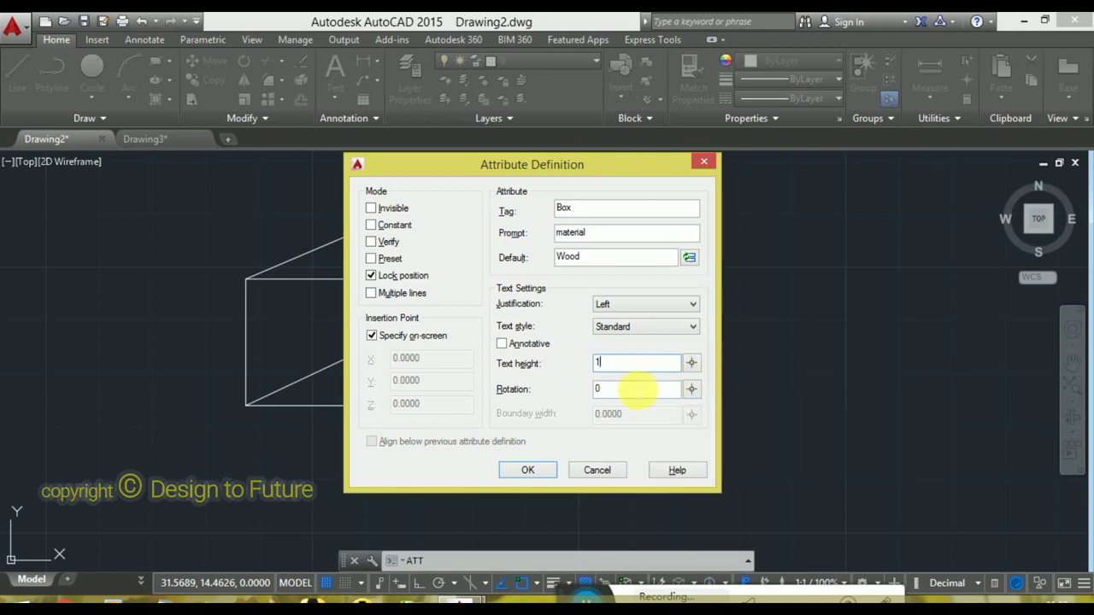
Step: Keep Left justification, confirm, and place the BOX attribute right of the box
left_click(623, 307)
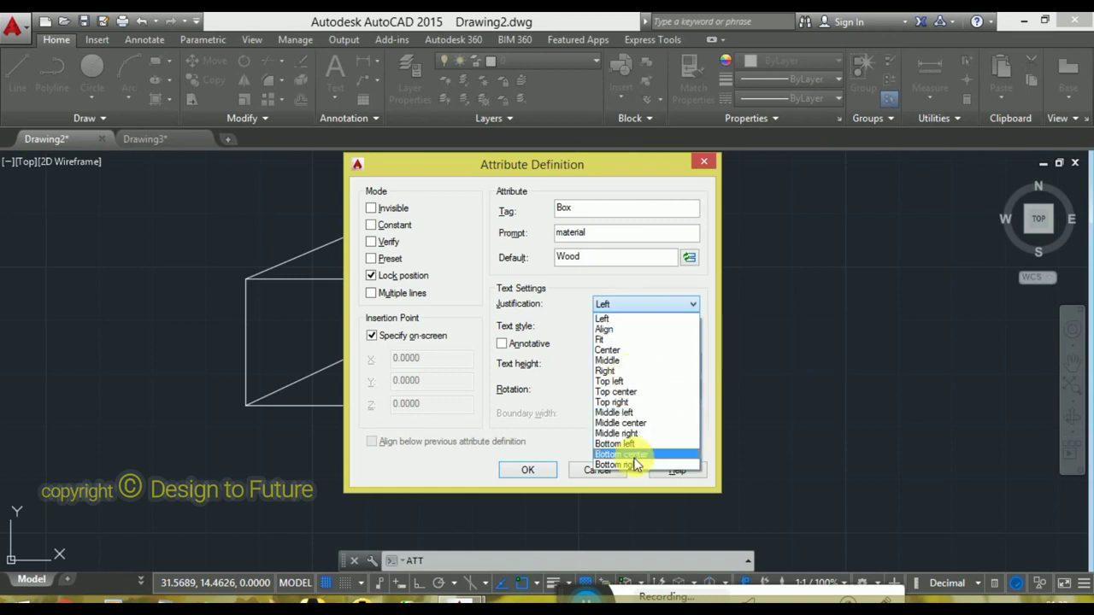
left_click(576, 308)
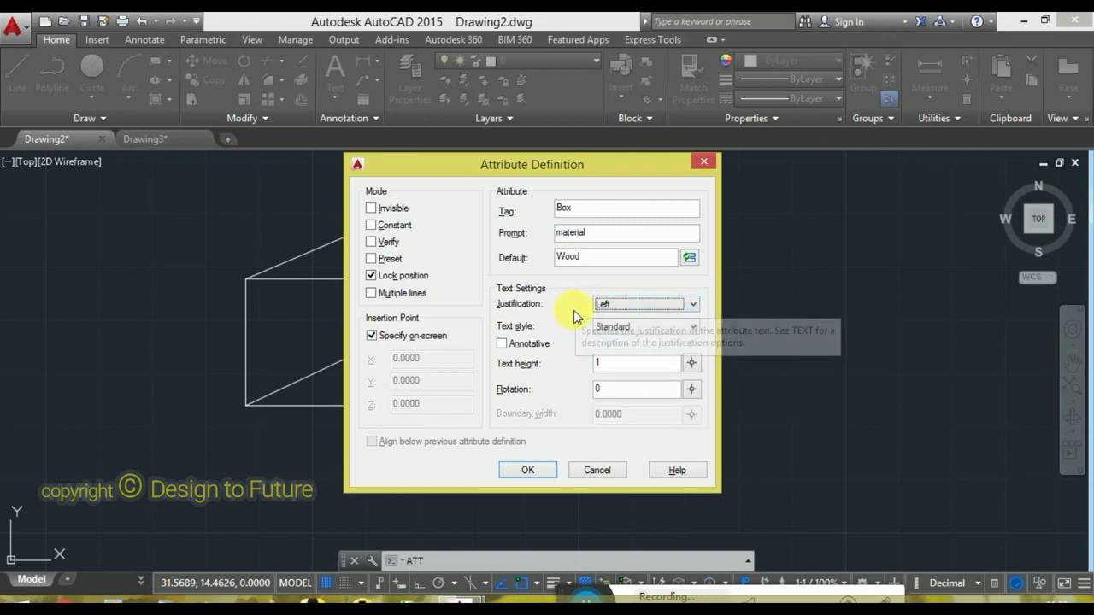
left_click(536, 471)
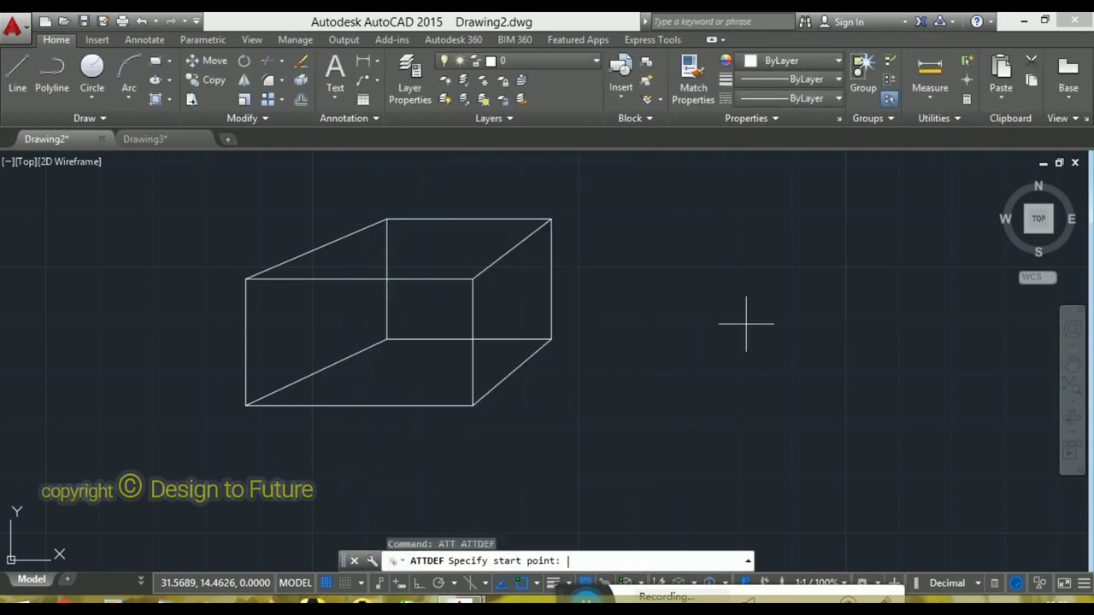
scroll(547, 304, "up", 2)
scroll(547, 299, "down", 5)
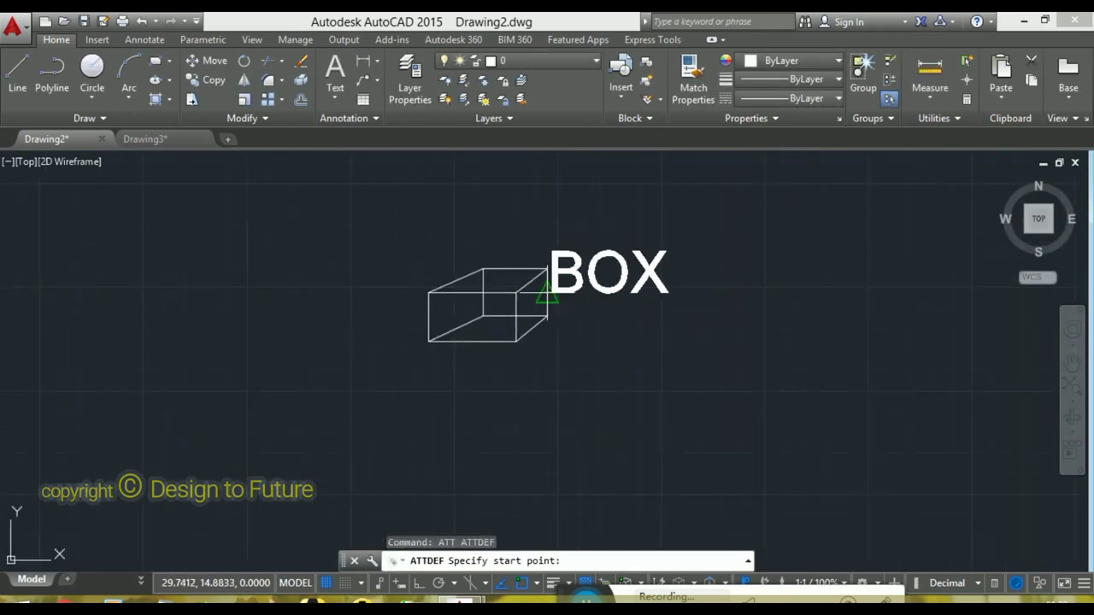
left_click(565, 279)
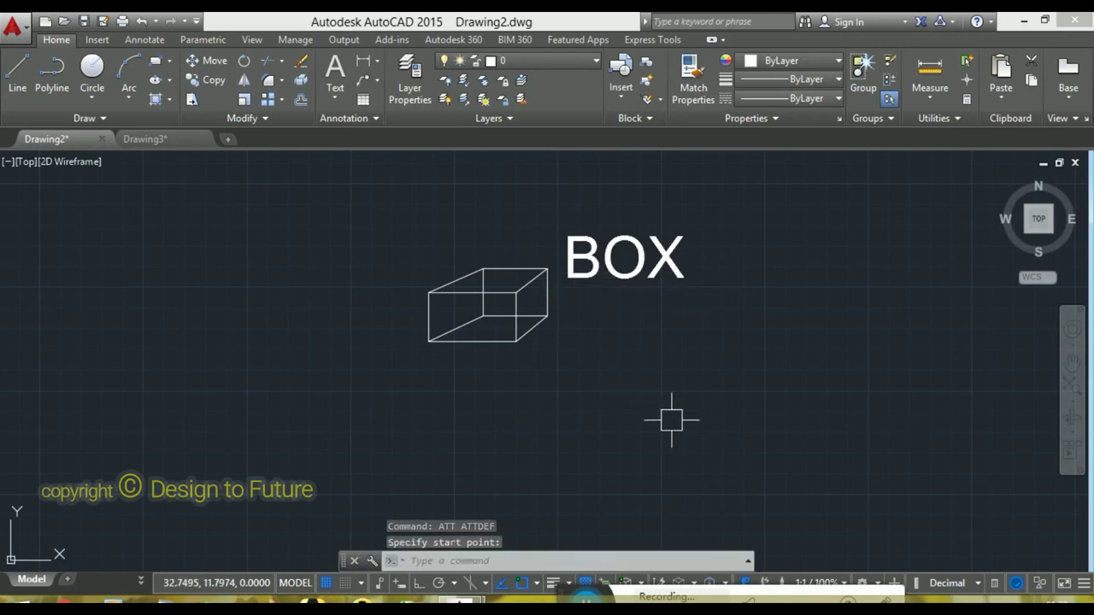
Step: Define attribute tag Company with prompt 'manufacturing' and a company-name default
key("Return")
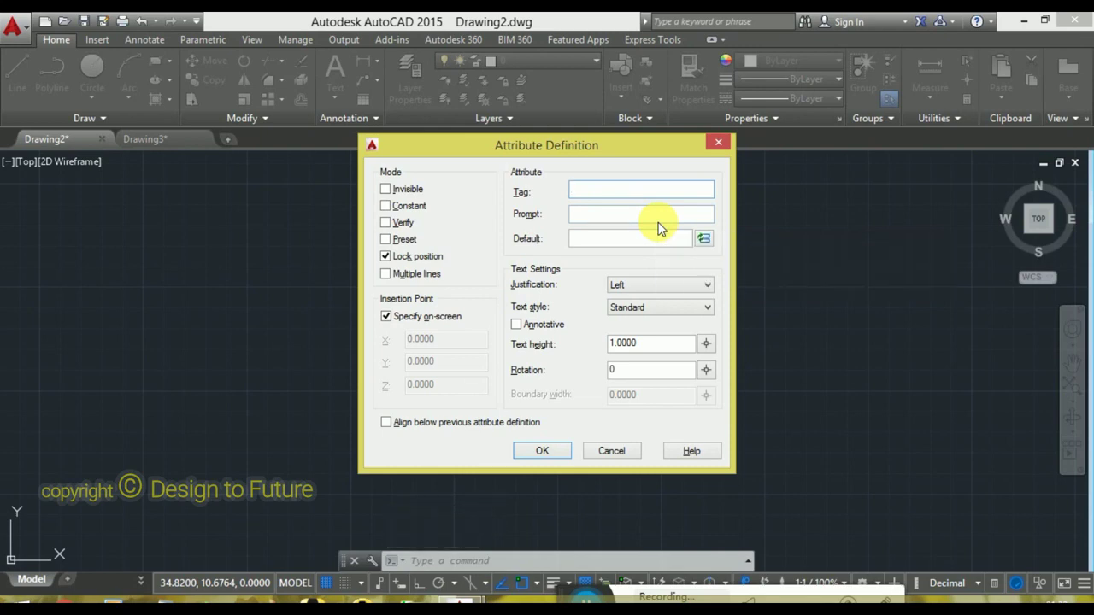
type("Company")
left_click(586, 215)
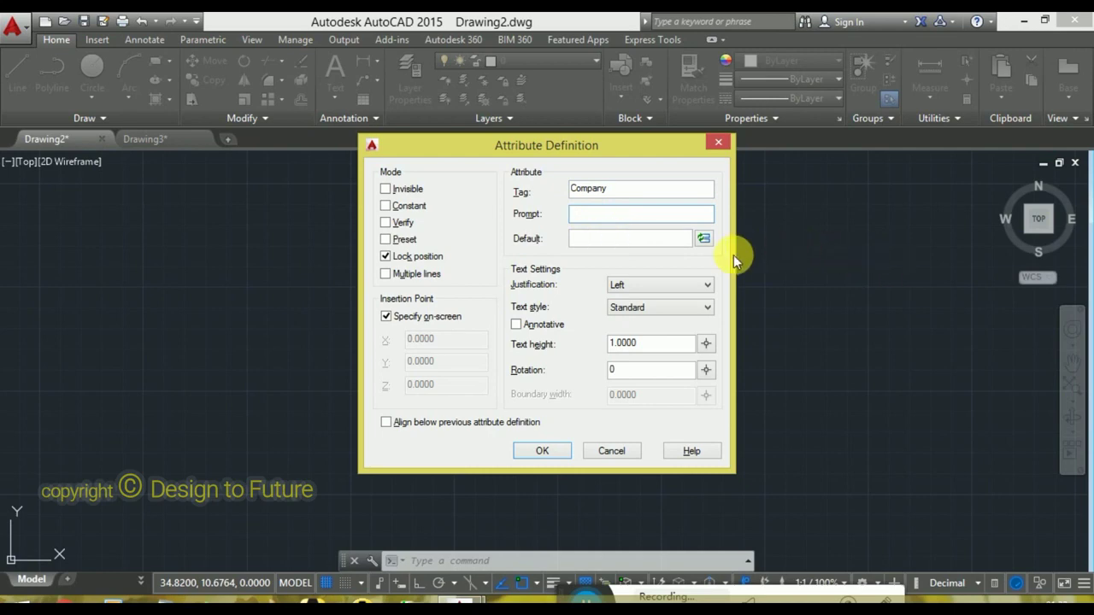
type("manufacturing")
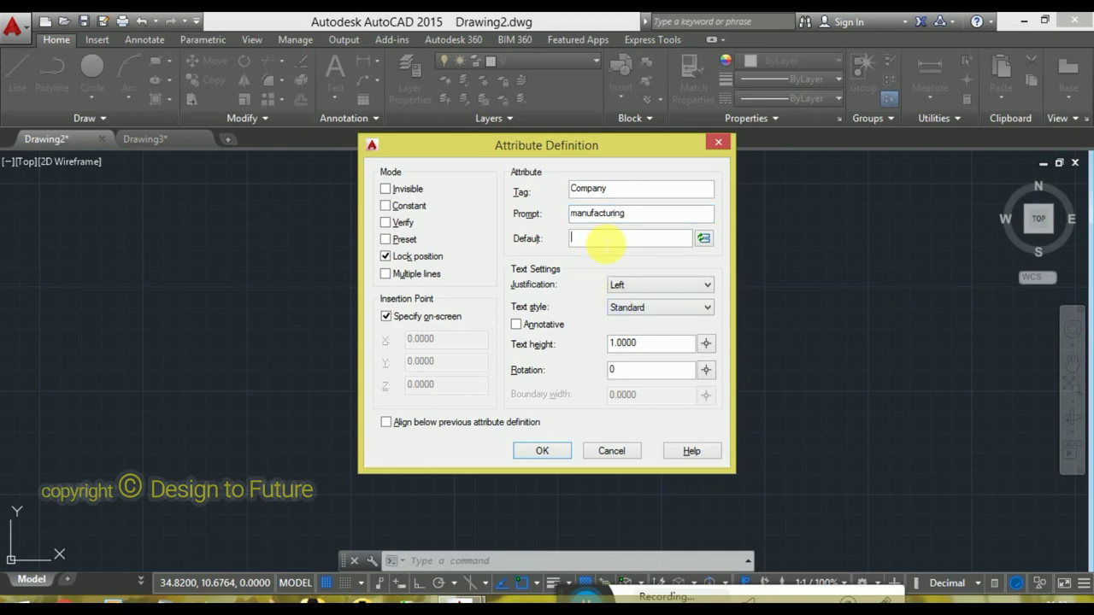
type("Ganesh epr")
left_click(552, 453)
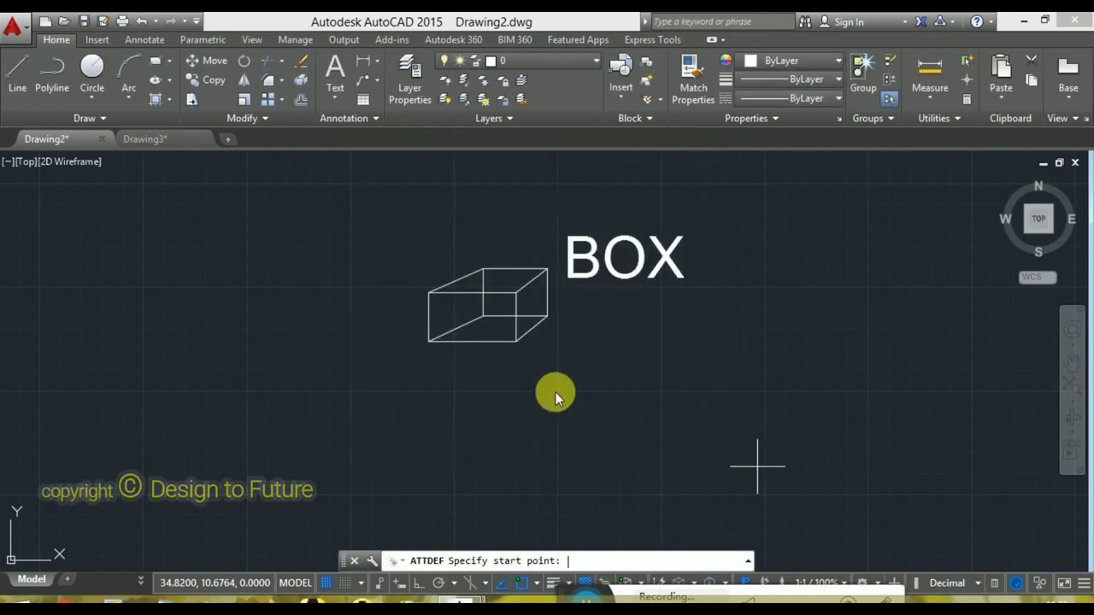
Step: Place the COMPANY attribute just below the BOX label, then start BLOCK
left_click(569, 332)
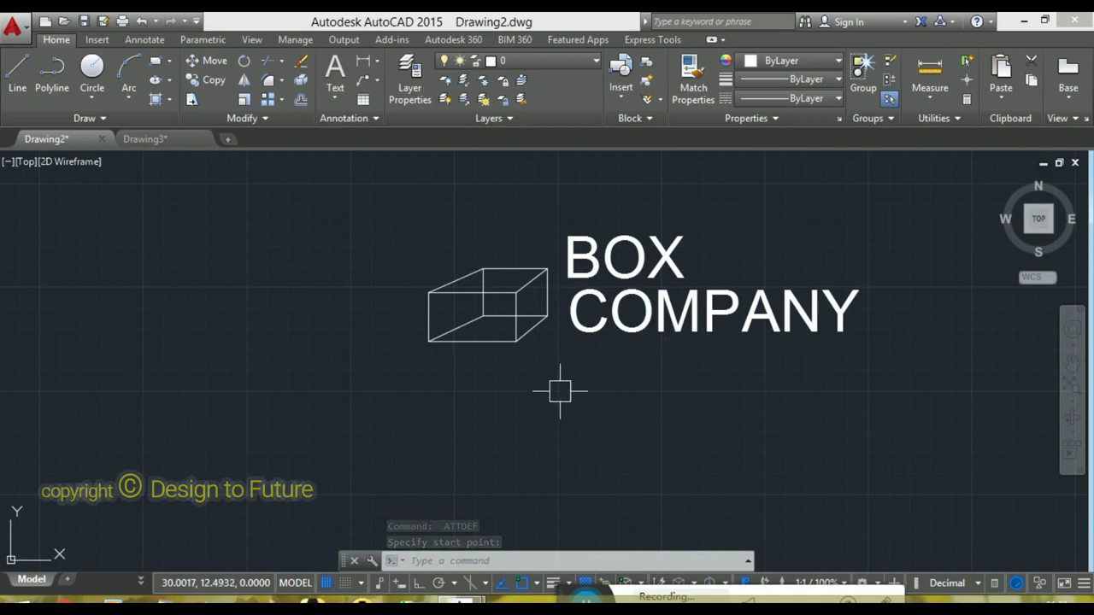
middle_click_drag(651, 380, 548, 427)
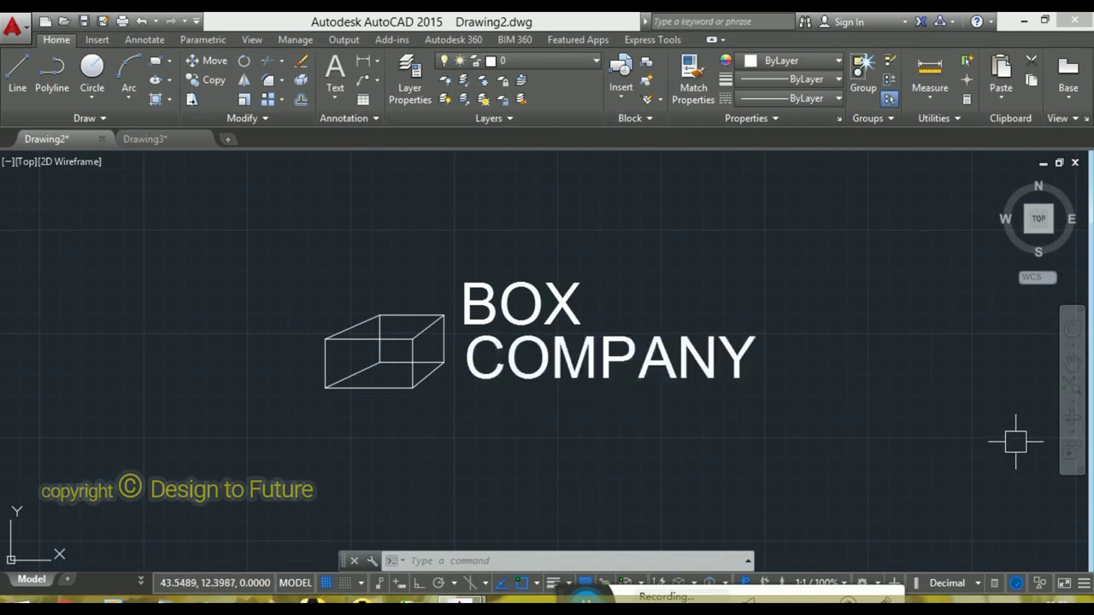
type("B")
key("Return")
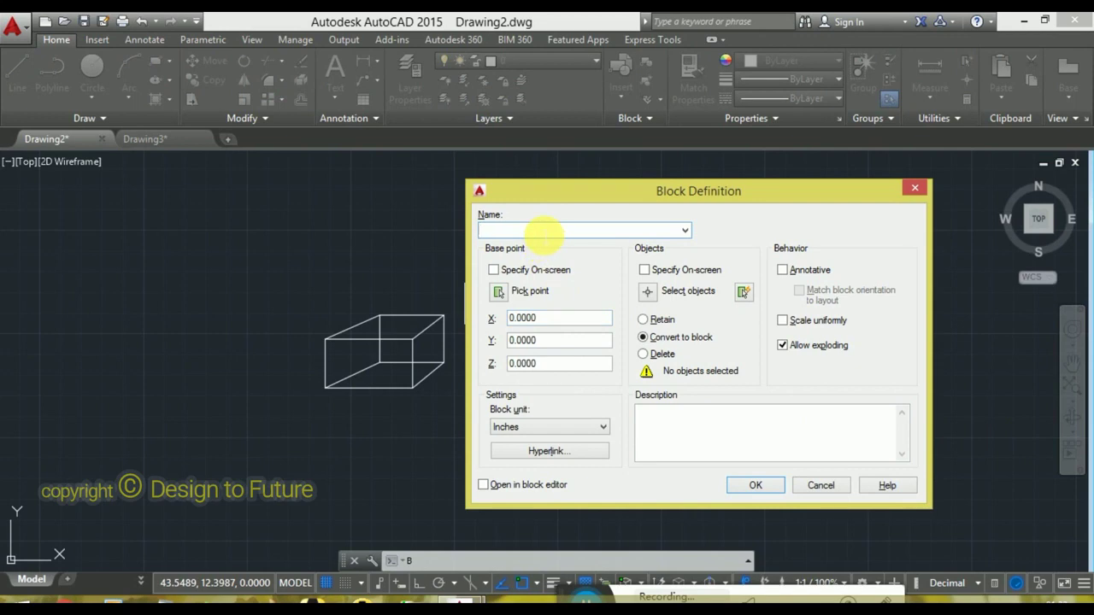
Step: Create block 'aa' from the box and both attributes, based at the box corner, keeping Wood and the company default
type("aa")
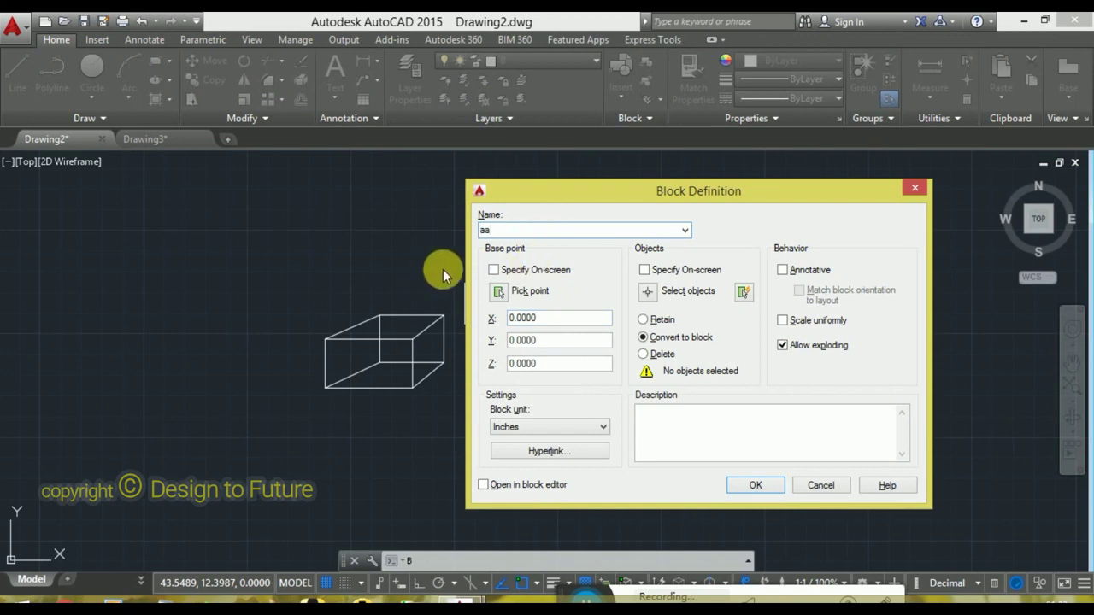
left_click(498, 295)
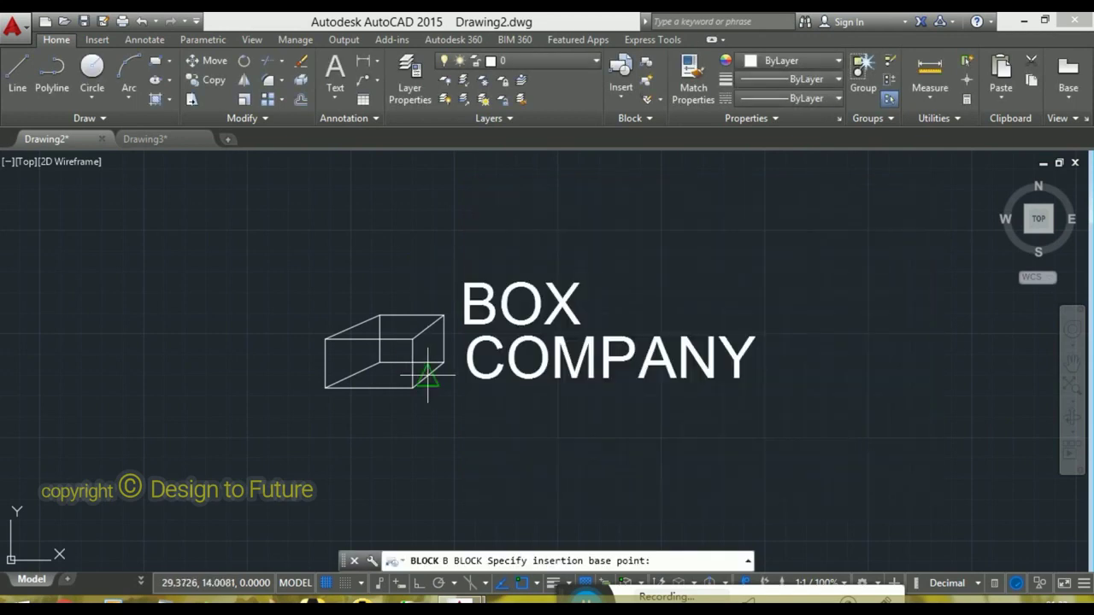
left_click(410, 380)
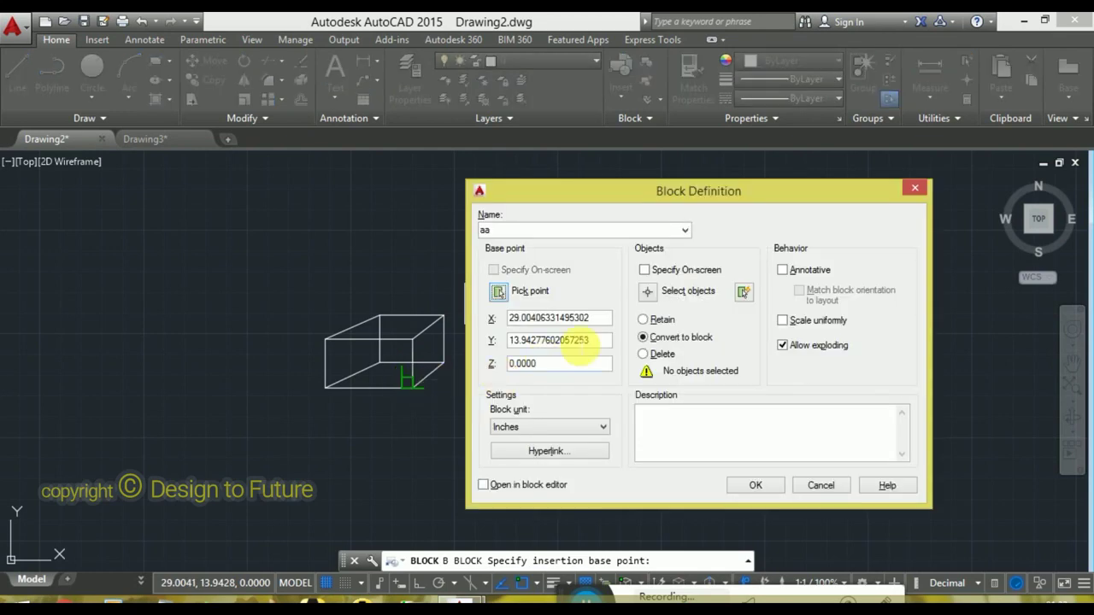
left_click(647, 291)
left_click(615, 256)
left_click(281, 413)
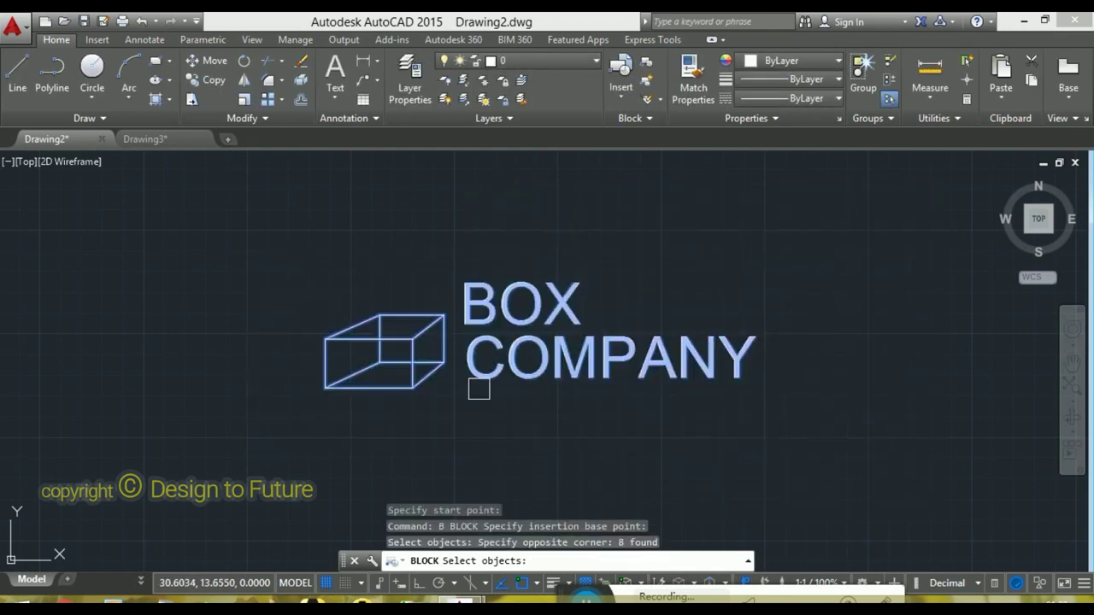
key("Return")
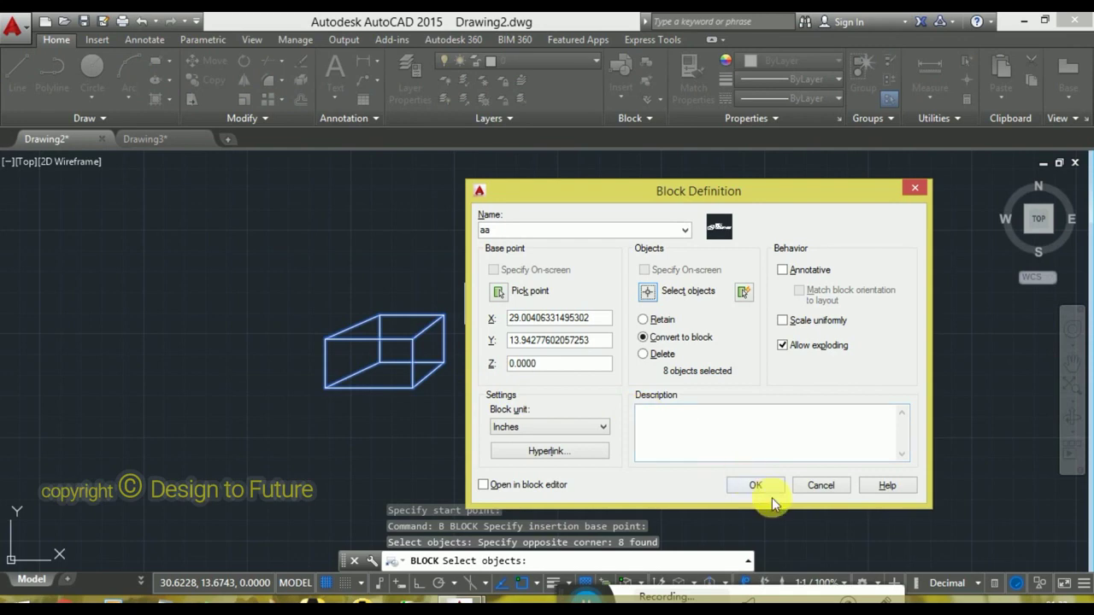
left_click(755, 486)
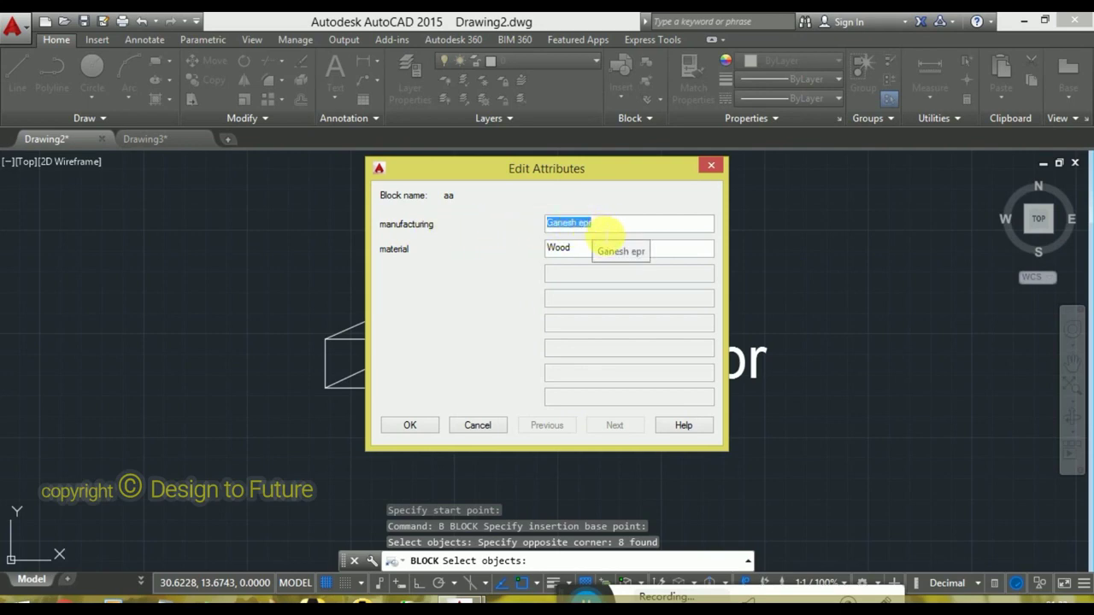
left_click(581, 252)
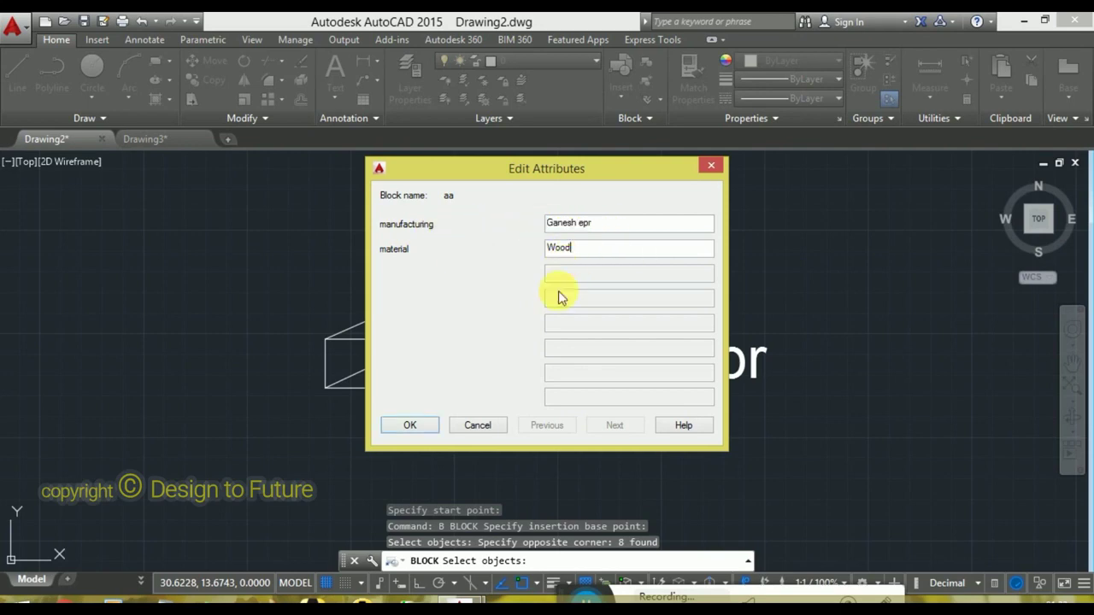
left_click(411, 425)
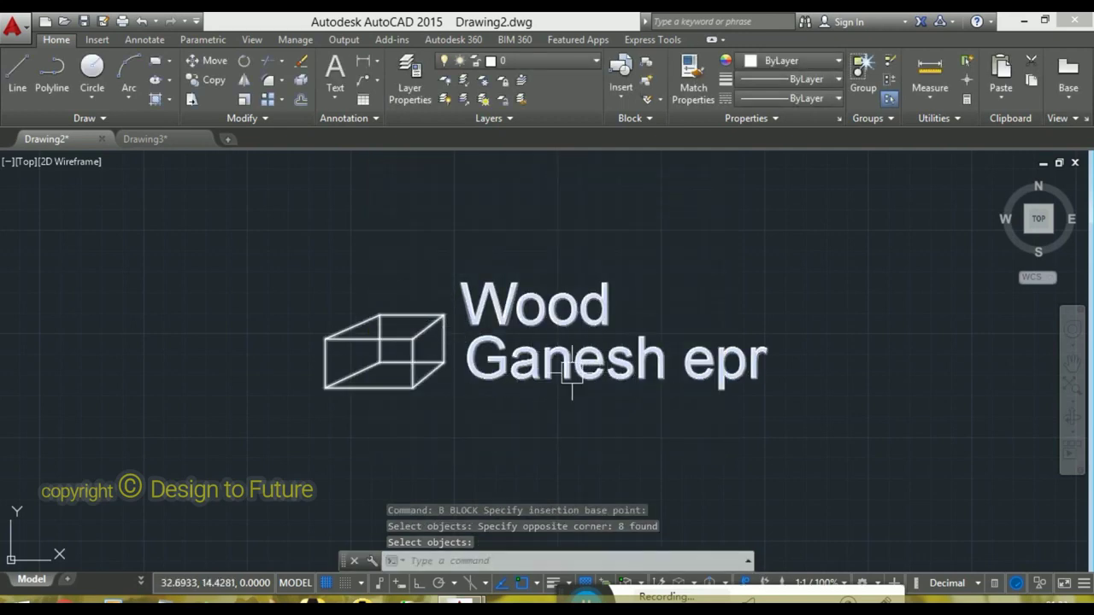
Step: Insert a second copy of block aa to the right of the first box
middle_click_drag(772, 329, 506, 357)
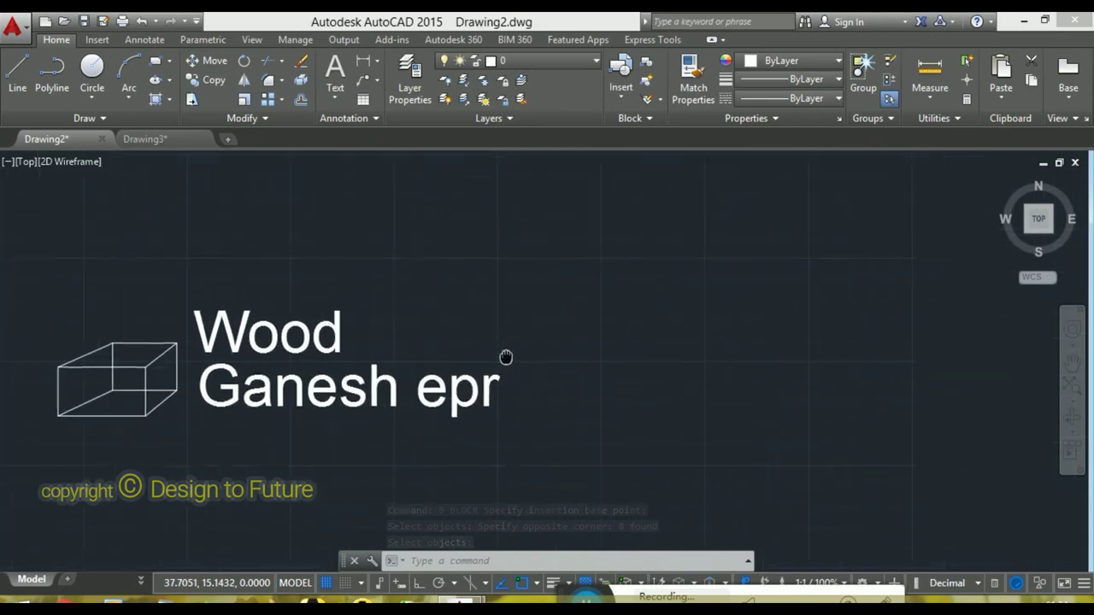
type("i")
key("Return")
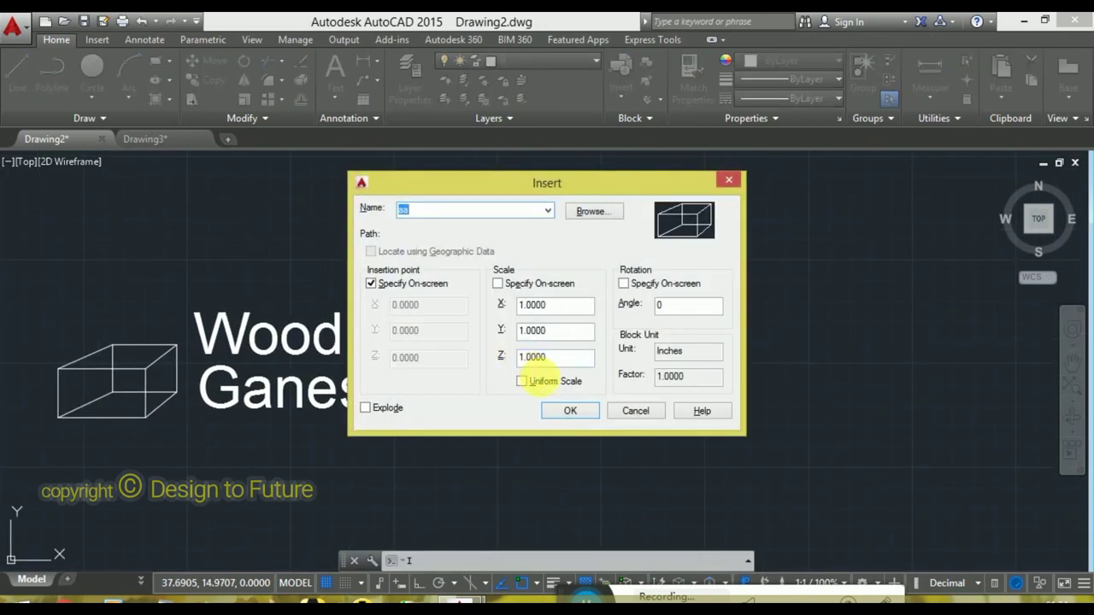
left_click(563, 412)
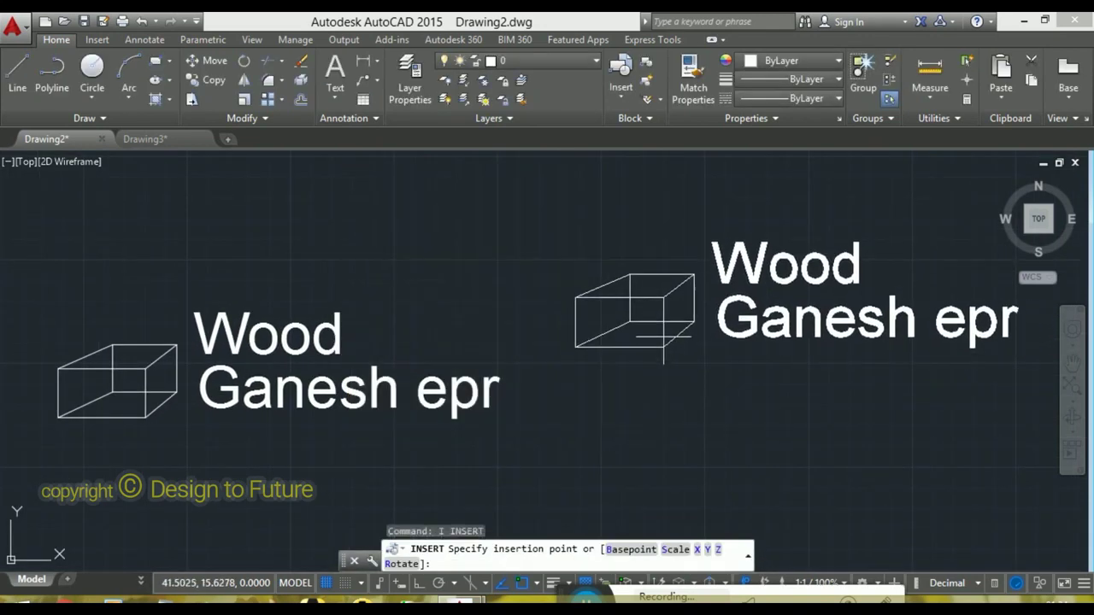
left_click(658, 340)
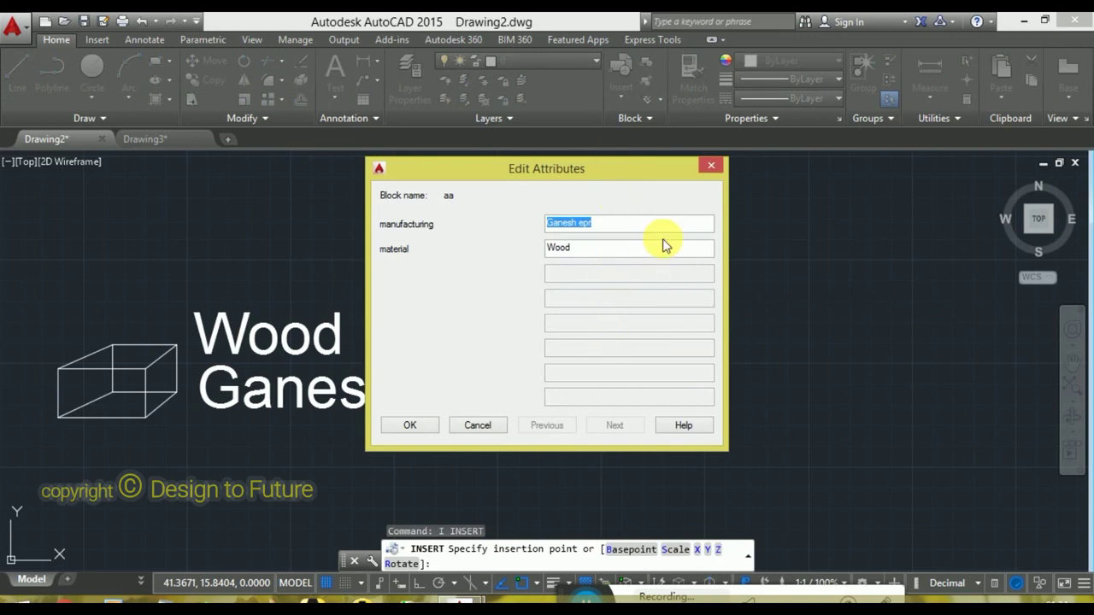
Step: Give the copy a different company name and material 'iron', then frame both blocks
type("Krishna")
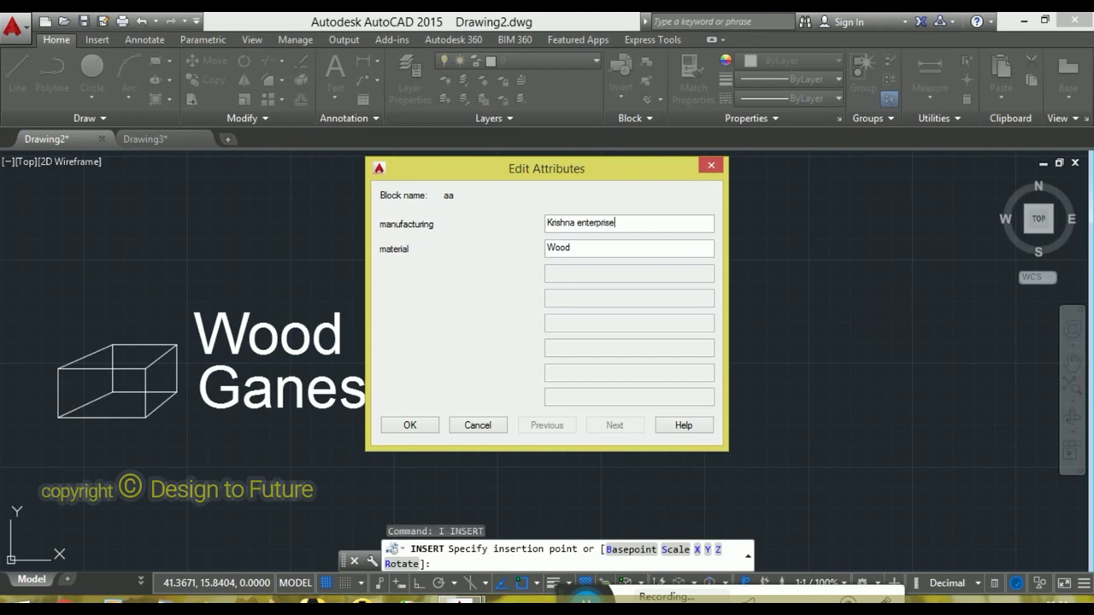
left_click_drag(602, 248, 483, 246)
key("BackSpace")
left_click(415, 425)
mouse_move(701, 334)
middle_mouse_down()
mouse_move(681, 353)
mouse_move(470, 385)
middle_mouse_up()
middle_click_drag(586, 329, 710, 289)
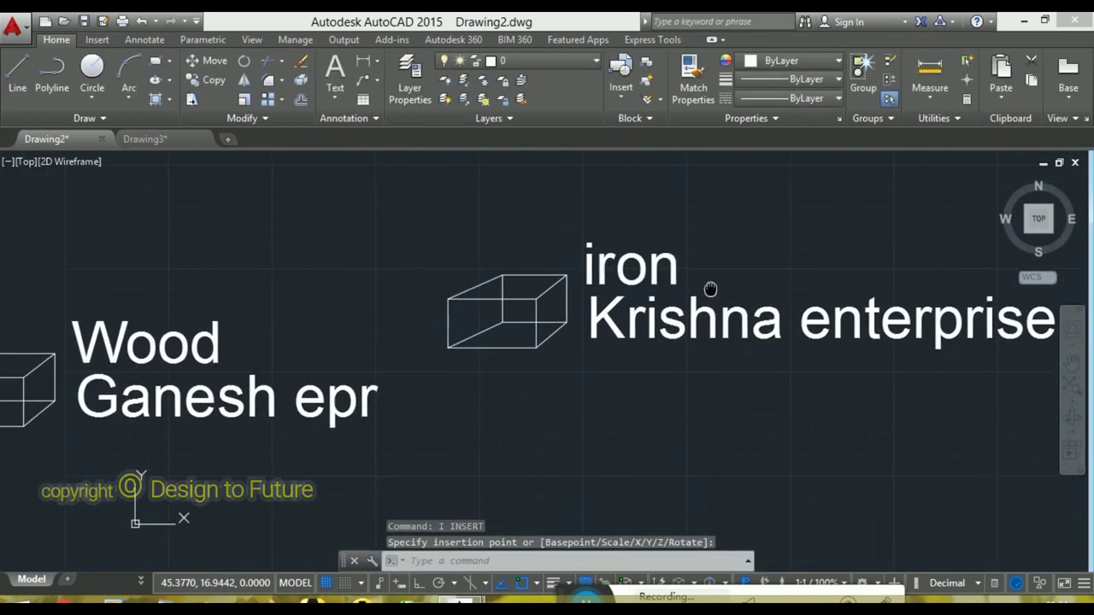
scroll(662, 337, "down", 2)
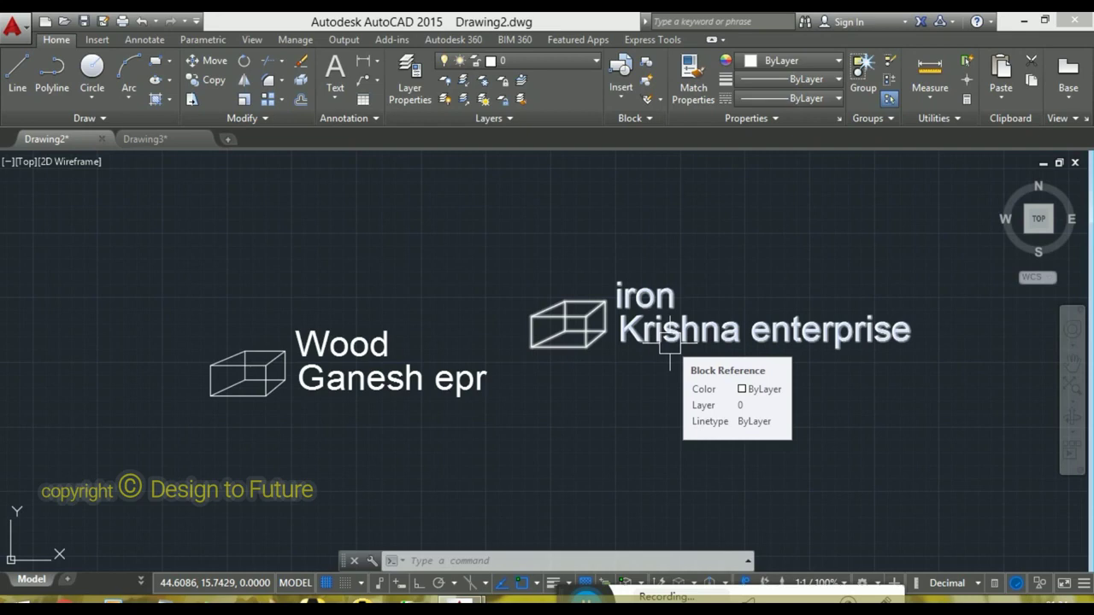
double_click(659, 349)
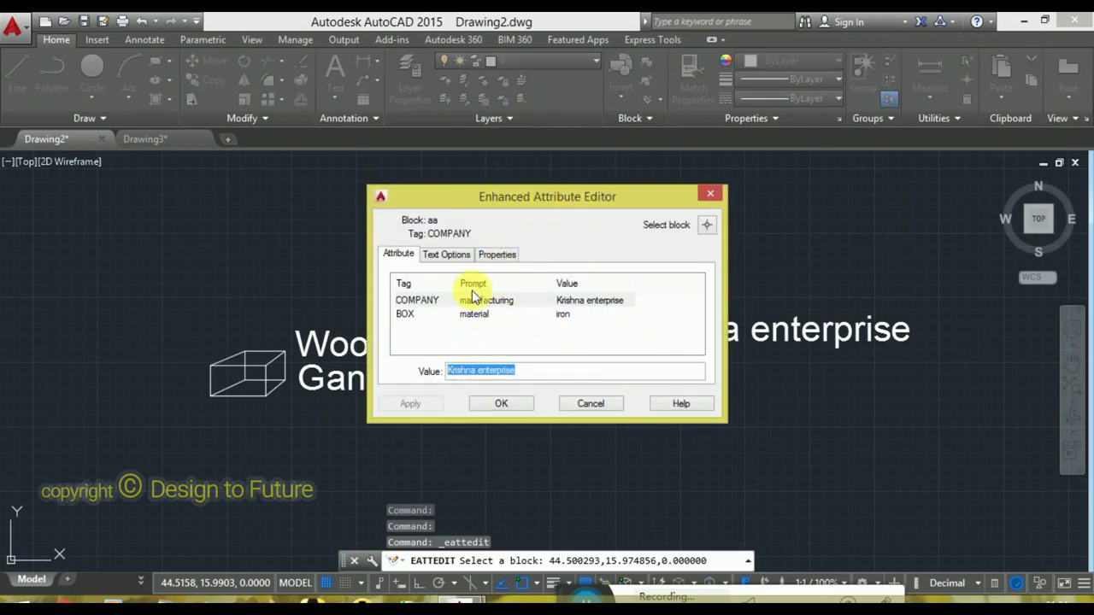
left_click(480, 302)
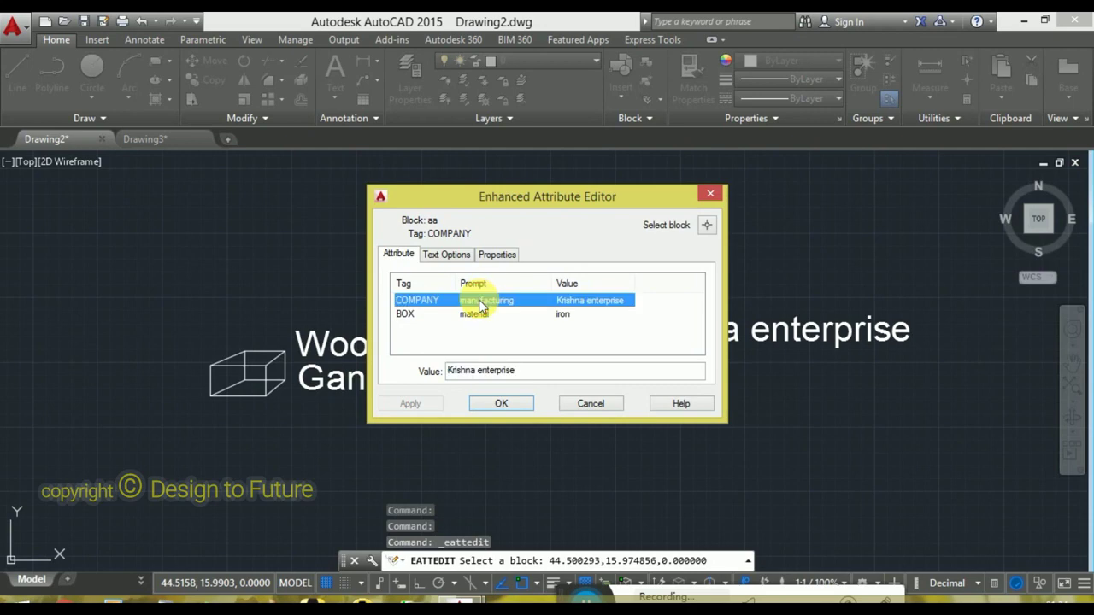
left_click(506, 401)
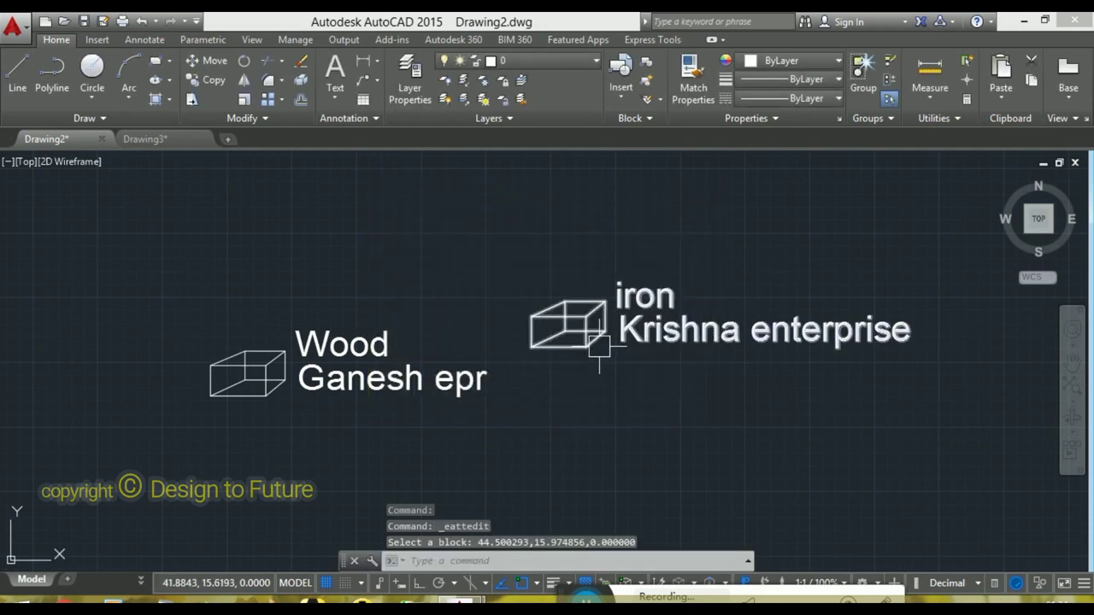
key("Return")
left_click(598, 345)
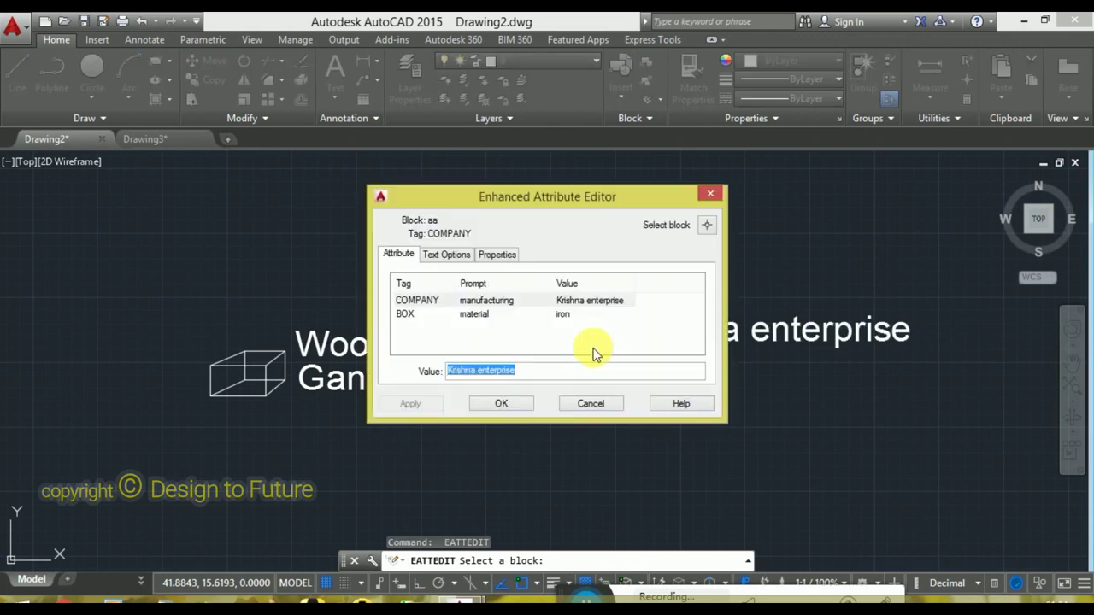
left_click(503, 304)
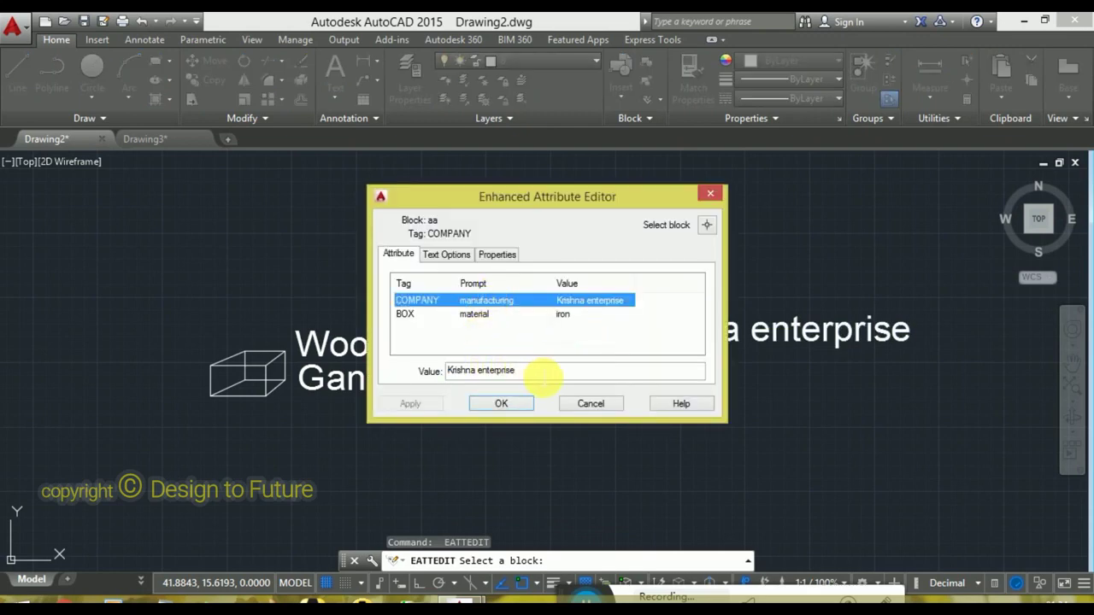
left_click_drag(543, 373, 423, 372)
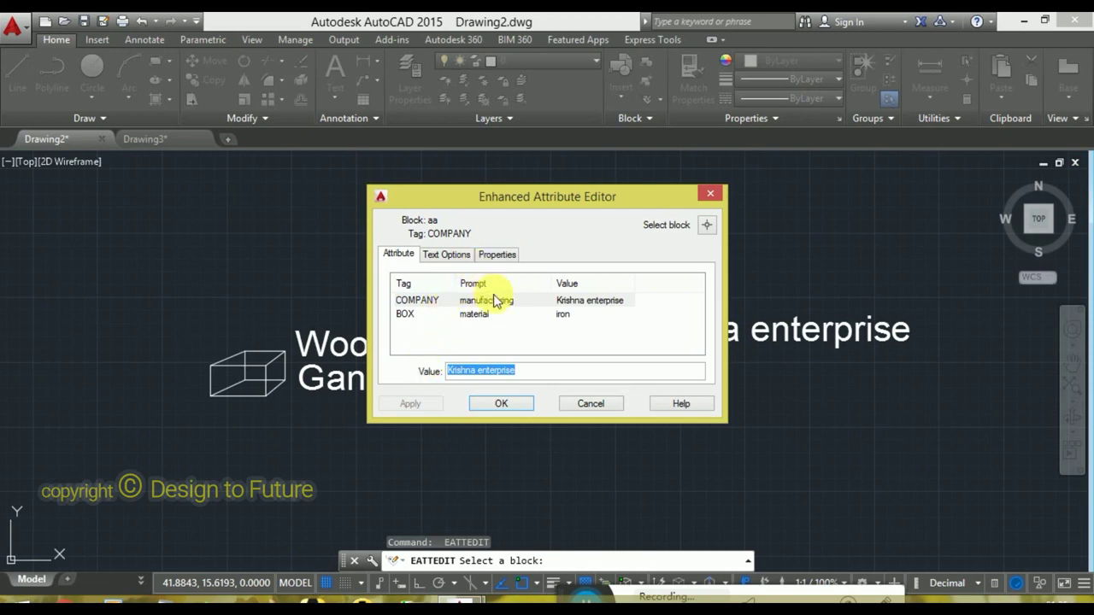
left_click(475, 313)
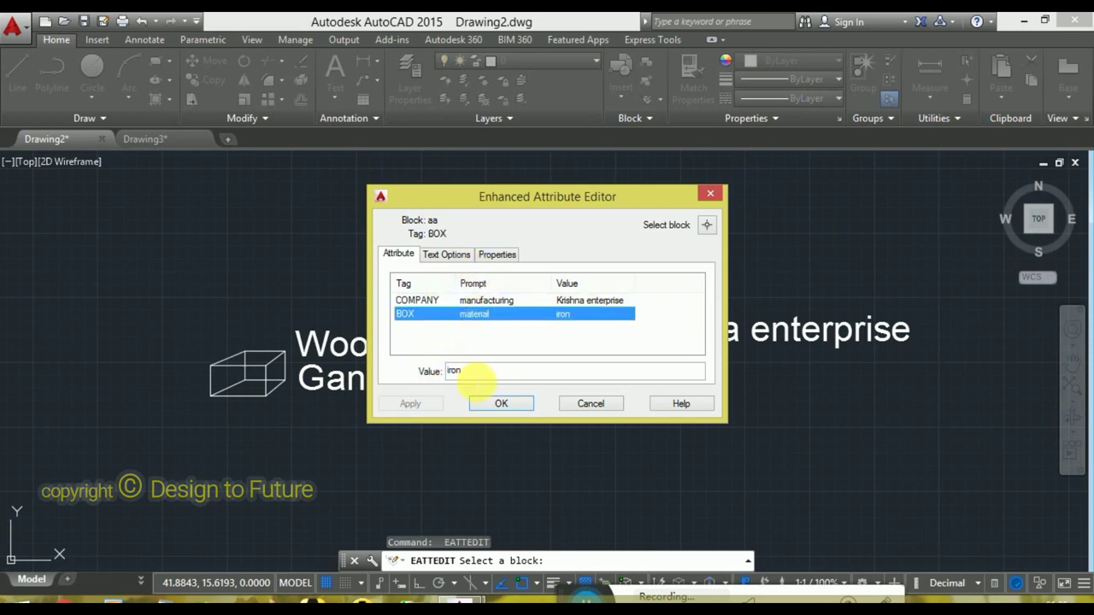
left_click(447, 254)
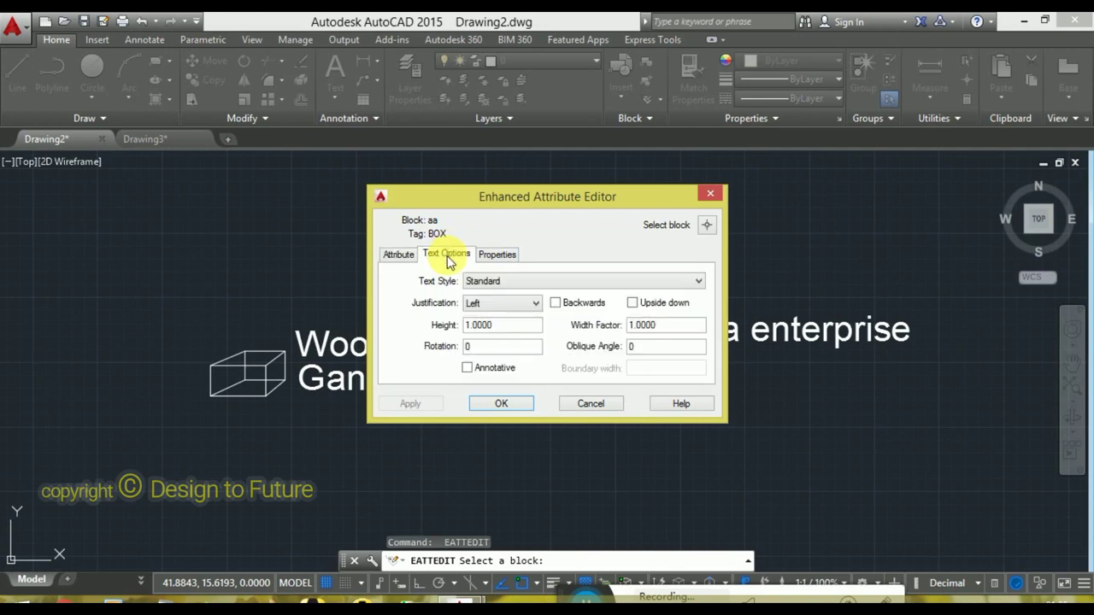
double_click(492, 326)
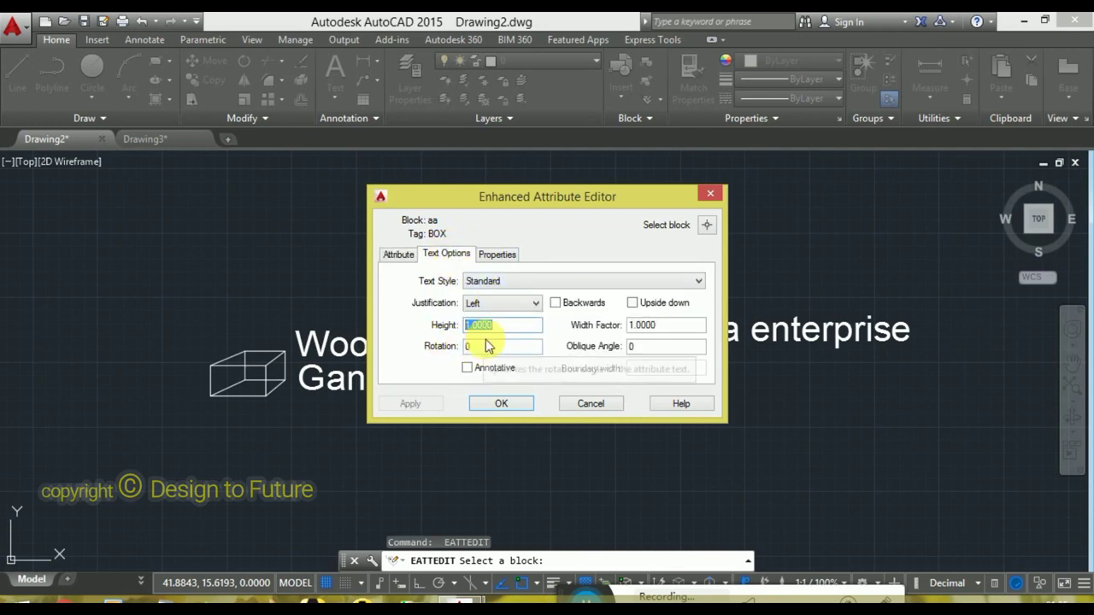
left_click(497, 254)
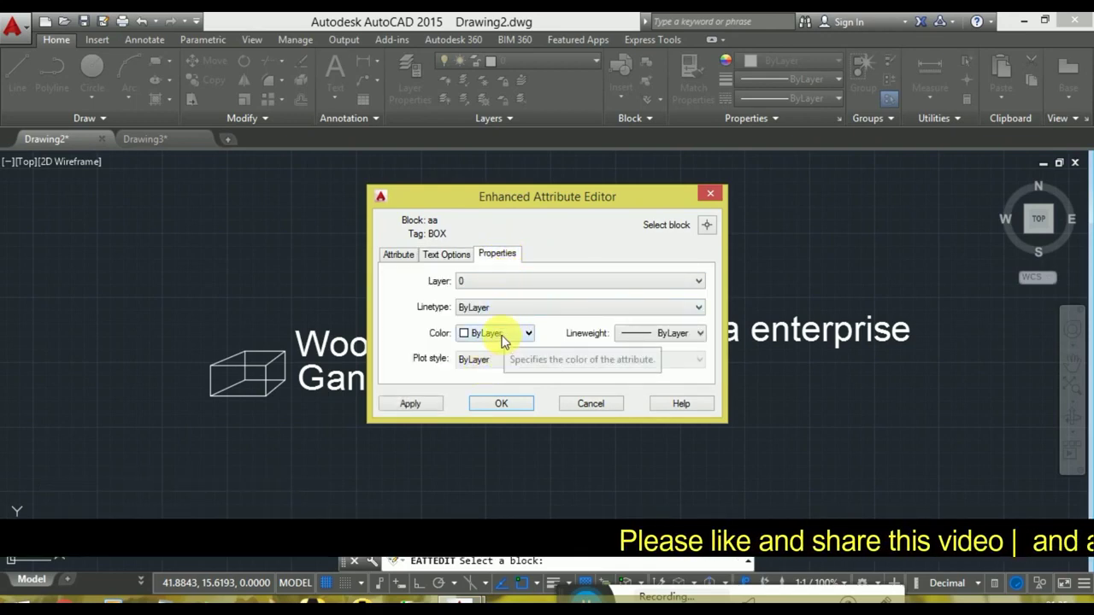
left_click(578, 407)
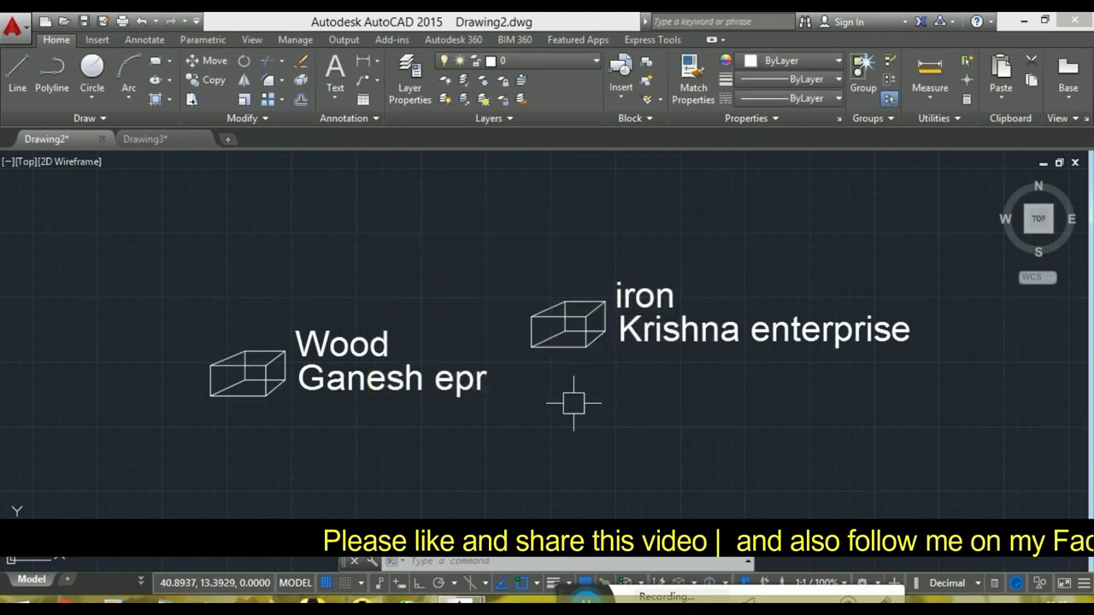